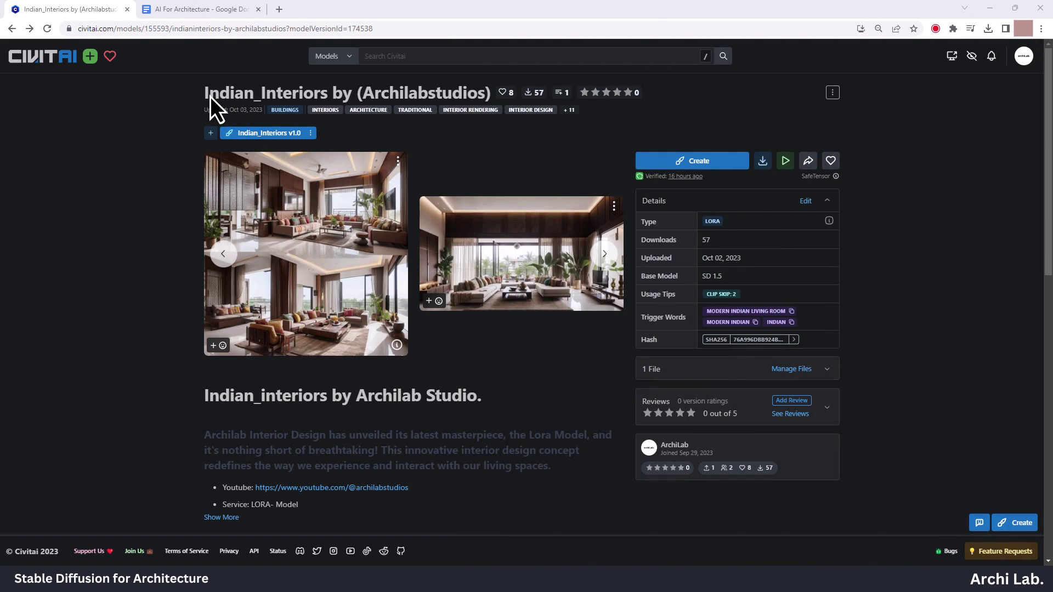
Browse the Archilabstudios Indian_Interiors page and its example renders with generation data.
{"action": "left_click_drag", "start_coordinate": [363, 95], "coordinate": [482, 95]}
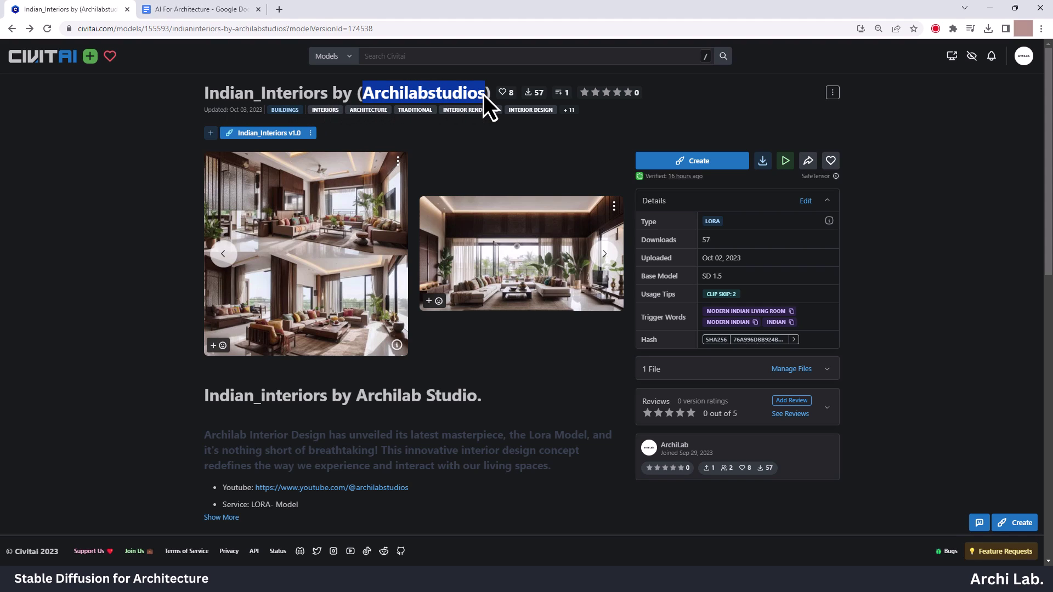
{"action": "left_click", "coordinate": [703, 106]}
{"action": "scroll", "coordinate": [551, 268], "scroll_direction": "down", "scroll_amount": 1}
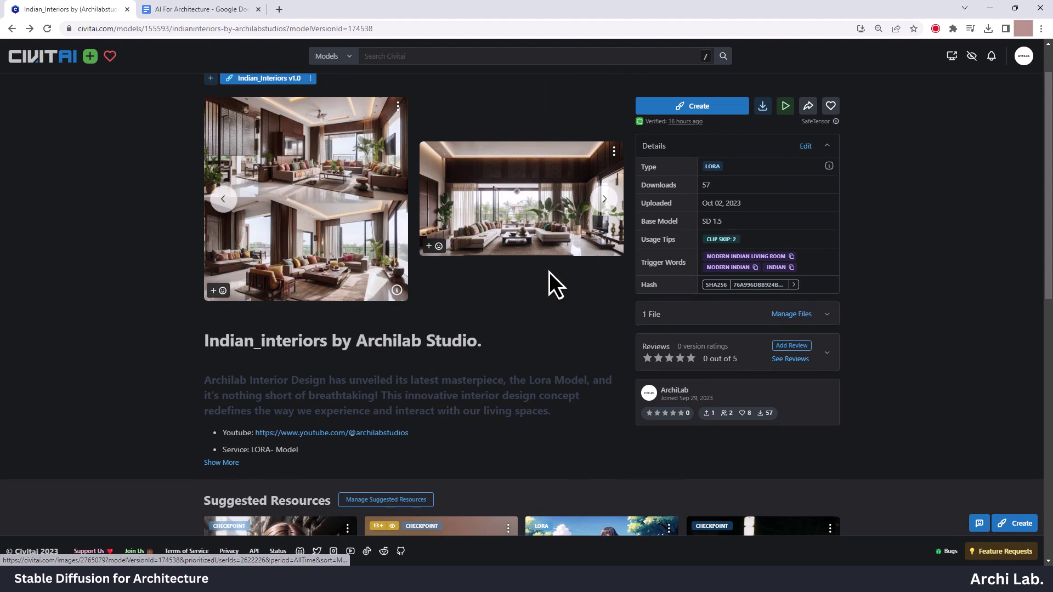
{"action": "scroll", "coordinate": [549, 272], "scroll_direction": "up", "scroll_amount": 1}
{"action": "left_click", "coordinate": [336, 233]}
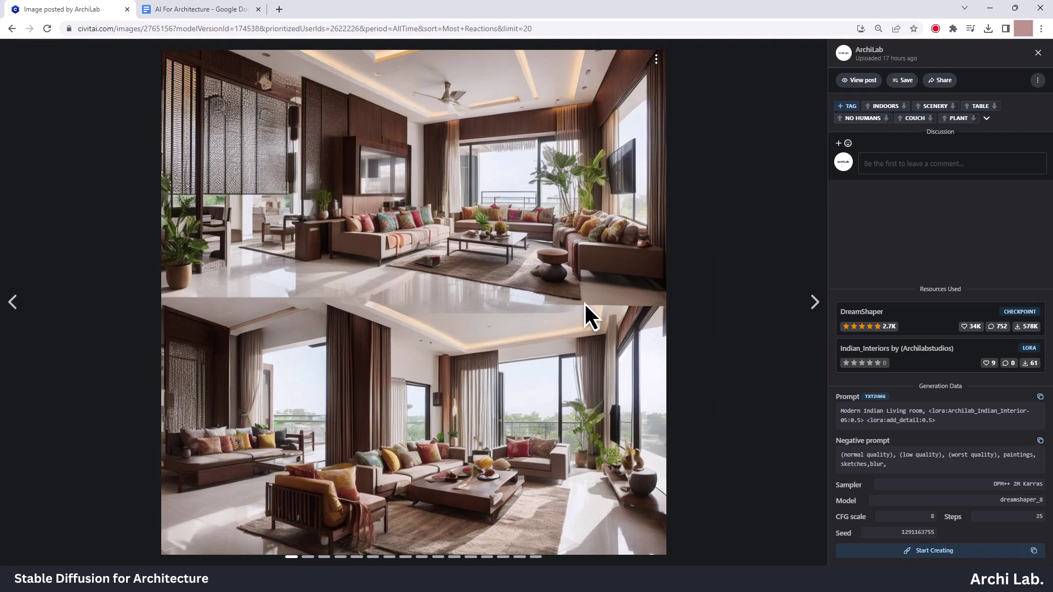
{"action": "left_click", "coordinate": [816, 303]}
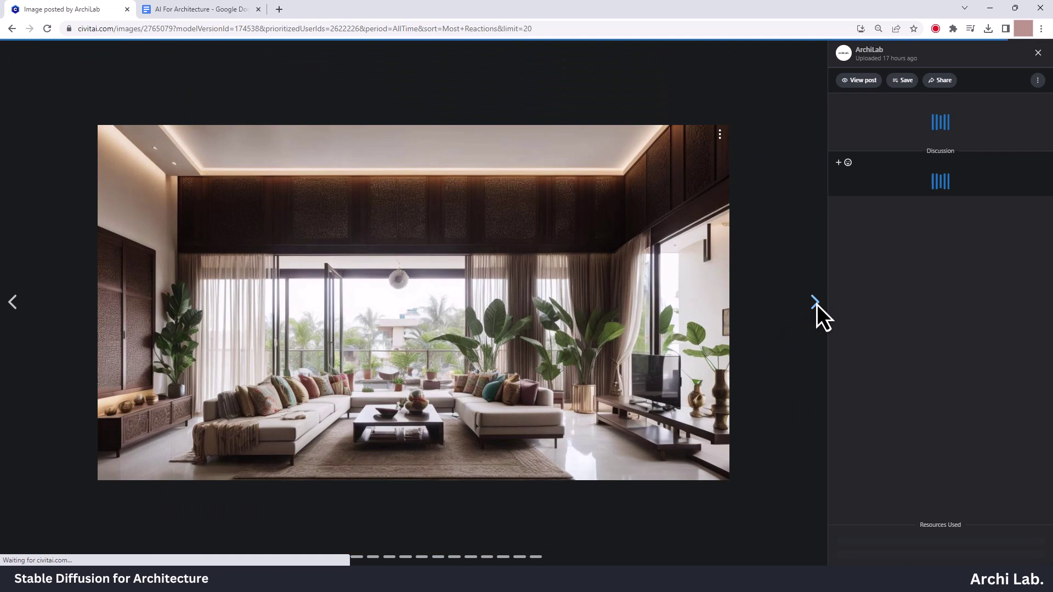
{"action": "left_click", "coordinate": [816, 303]}
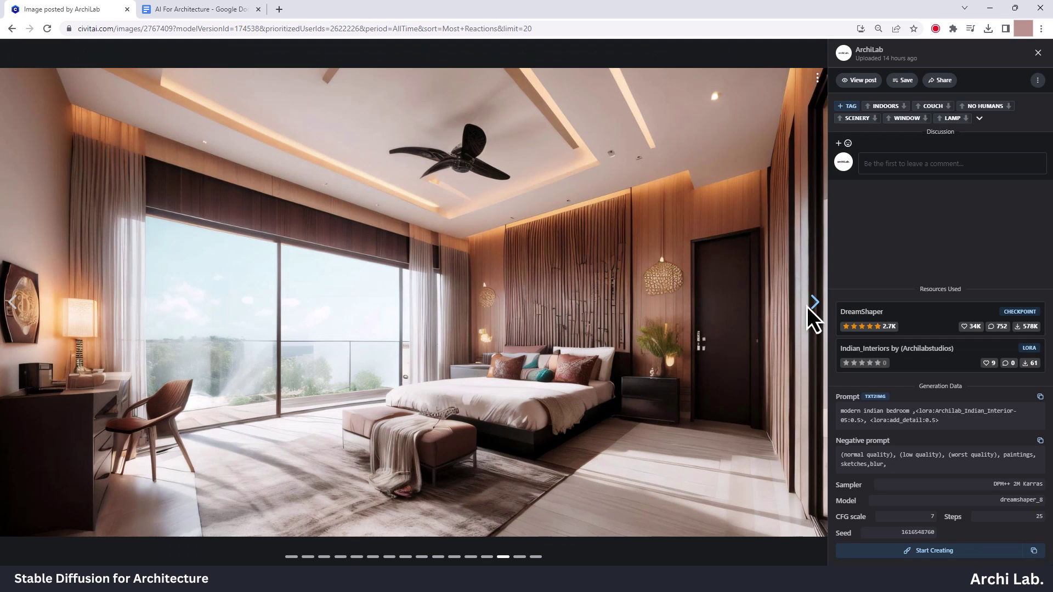
{"action": "left_click", "coordinate": [809, 304]}
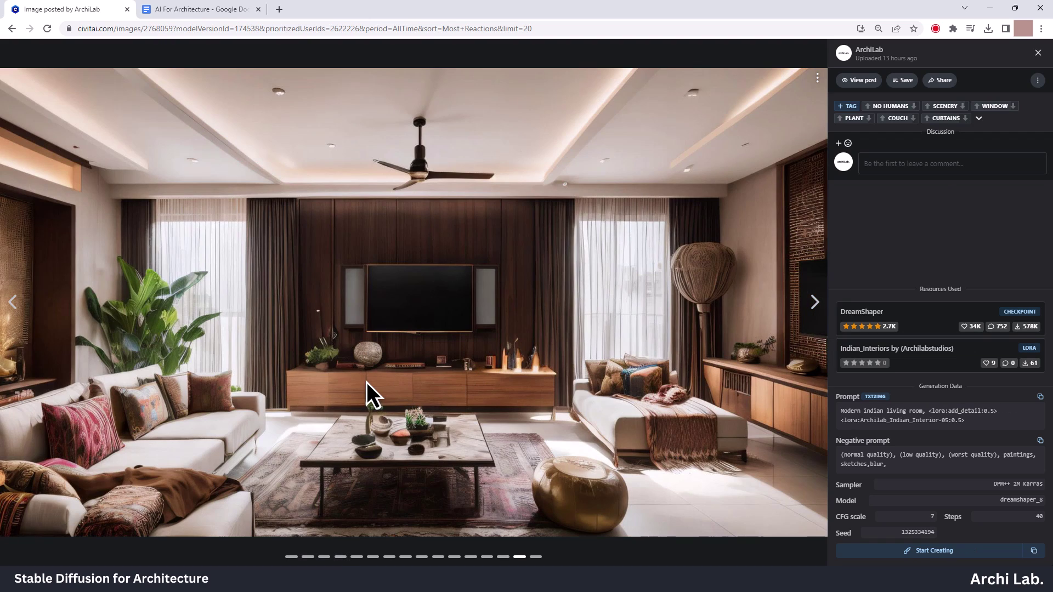
{"action": "left_click", "coordinate": [1038, 53]}
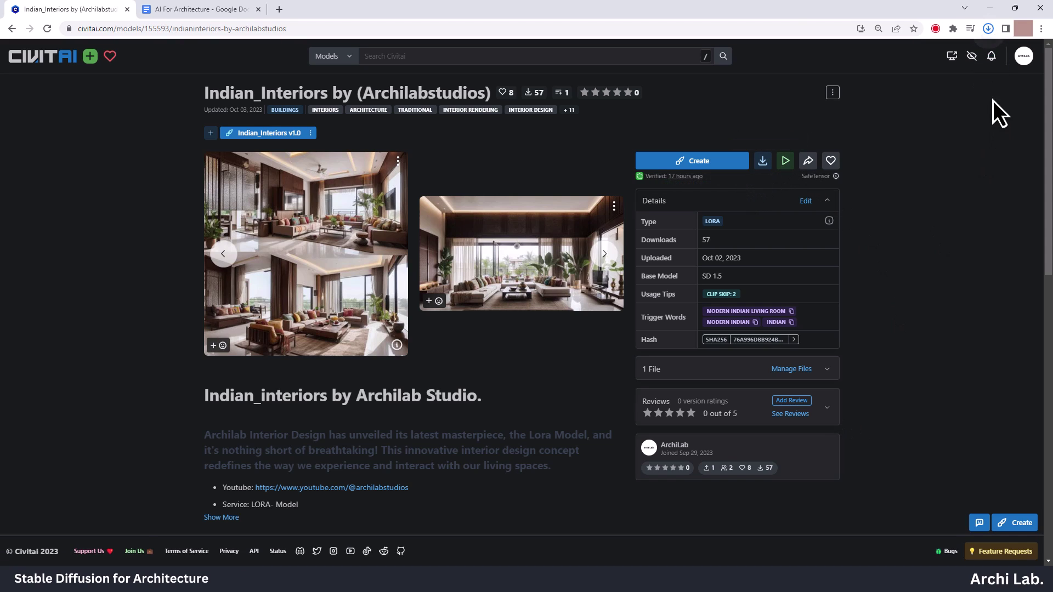
Confirm the Indian_Interiors file finished downloading and download the Detail Tweaker LoRA.
{"action": "left_click", "coordinate": [988, 29]}
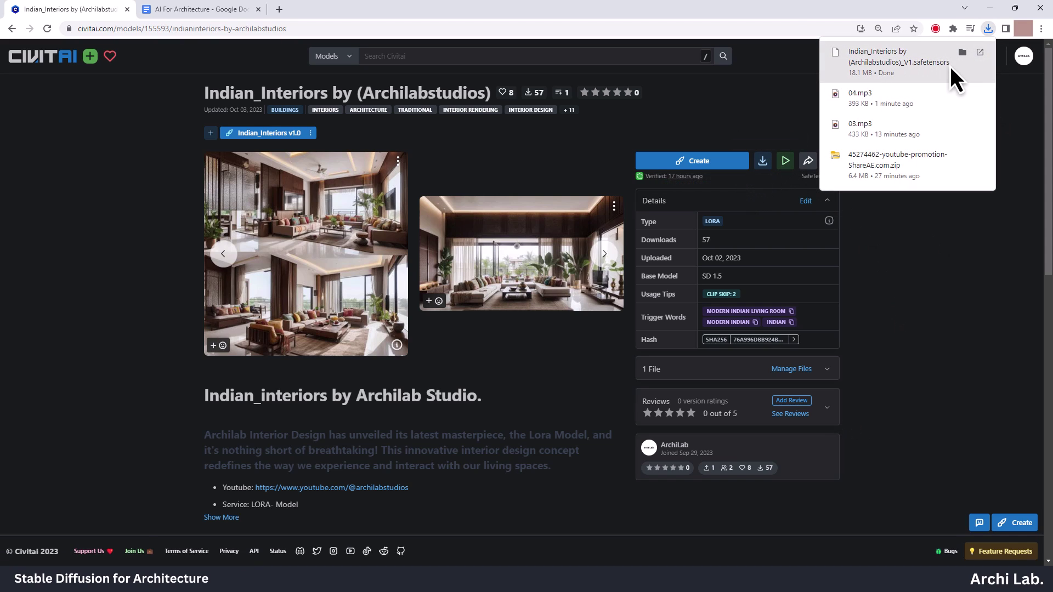
{"action": "key", "text": "alt+Left"}
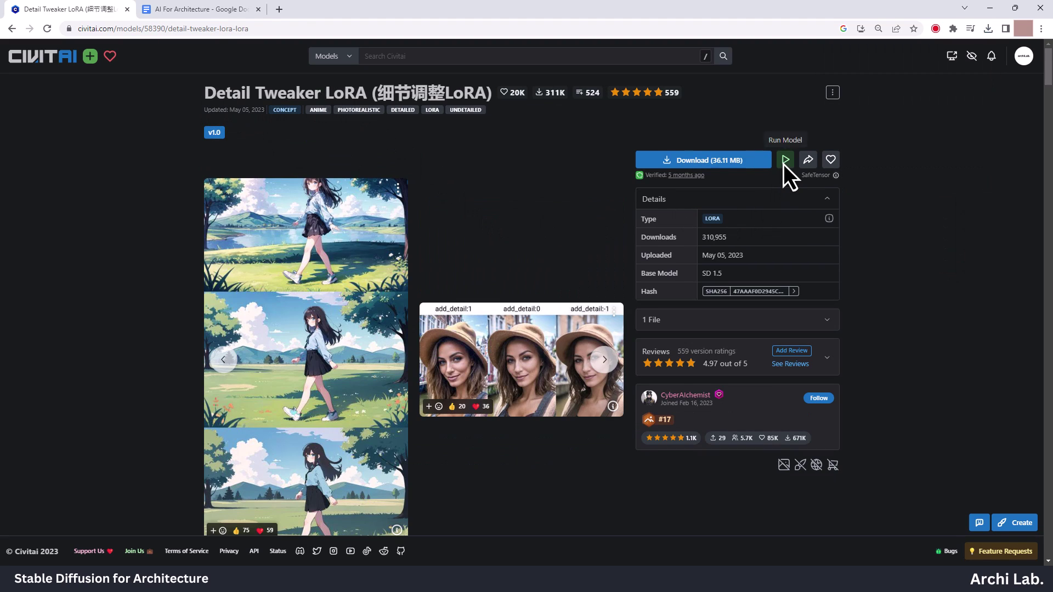
{"action": "left_click", "coordinate": [729, 164]}
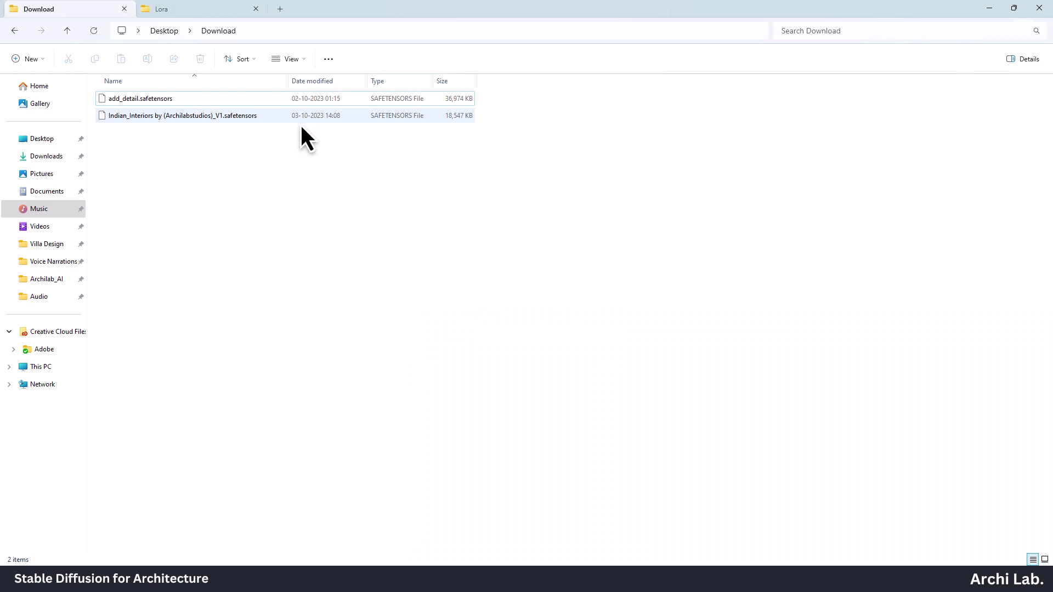
Move both .safetensors LoRA files into stable-diffusion-webui's models\Lora folder.
{"action": "left_click_drag", "start_coordinate": [382, 138], "coordinate": [369, 101]}
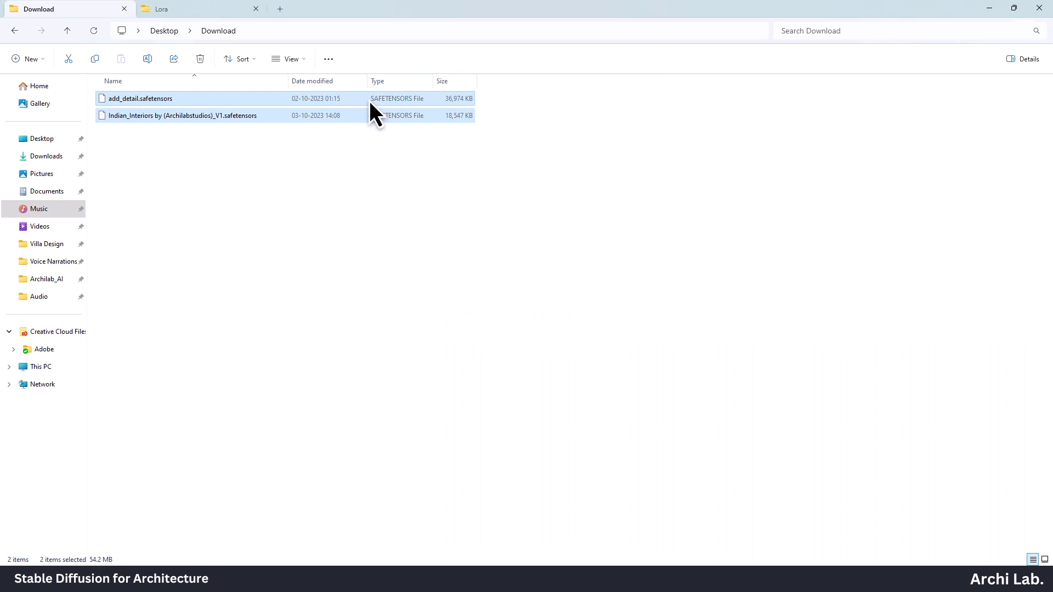
{"action": "right_click", "coordinate": [369, 101]}
{"action": "left_click", "coordinate": [383, 122]}
{"action": "left_click", "coordinate": [202, 9]}
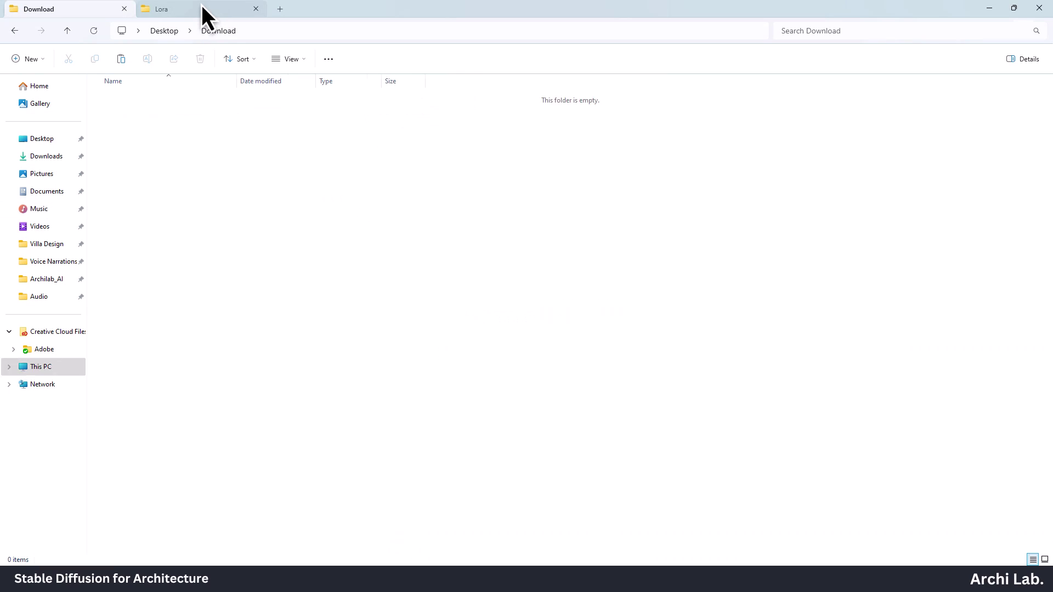
{"action": "right_click", "coordinate": [209, 180]}
{"action": "left_click", "coordinate": [215, 190]}
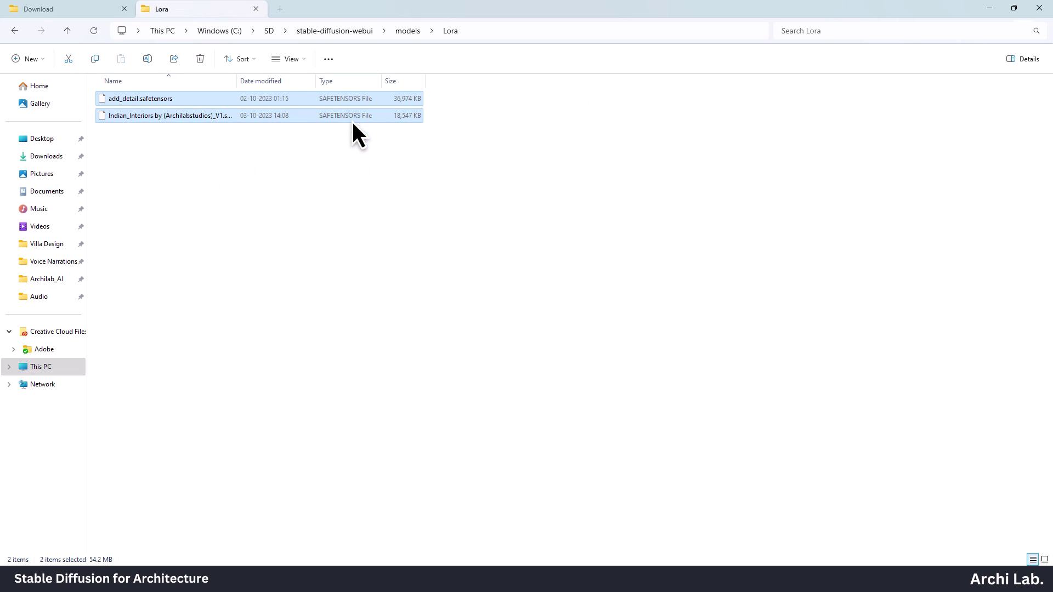
{"action": "left_click", "coordinate": [337, 535]}
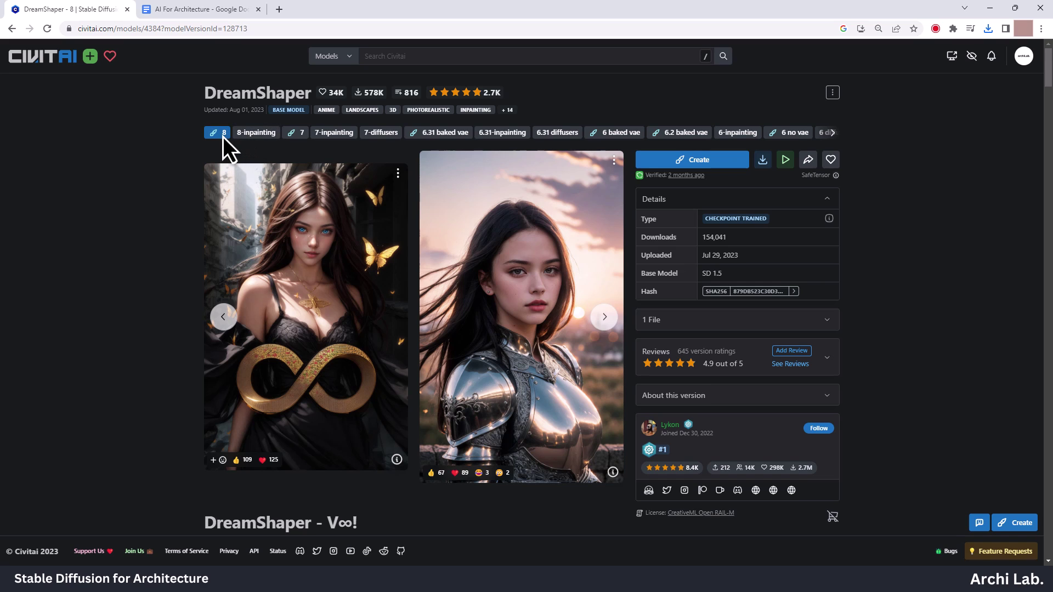
Reveal DreamShaper 8's pruned fp16 file and expand the Indian_Interiors description to its recommended settings.
{"action": "left_click", "coordinate": [829, 320]}
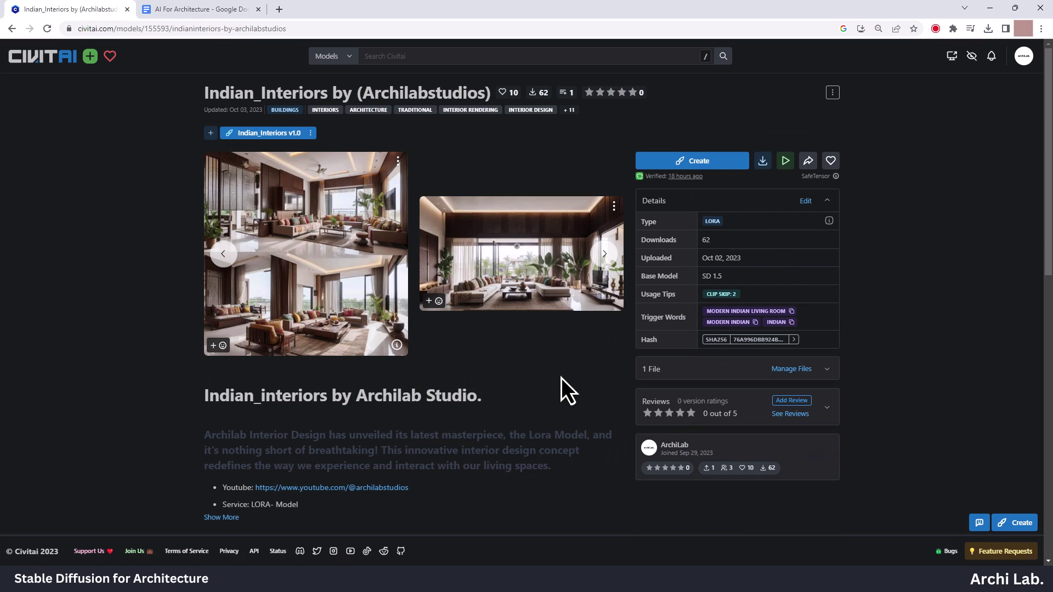
{"action": "scroll", "coordinate": [561, 382], "scroll_direction": "down", "scroll_amount": 3}
{"action": "left_click", "coordinate": [222, 353]}
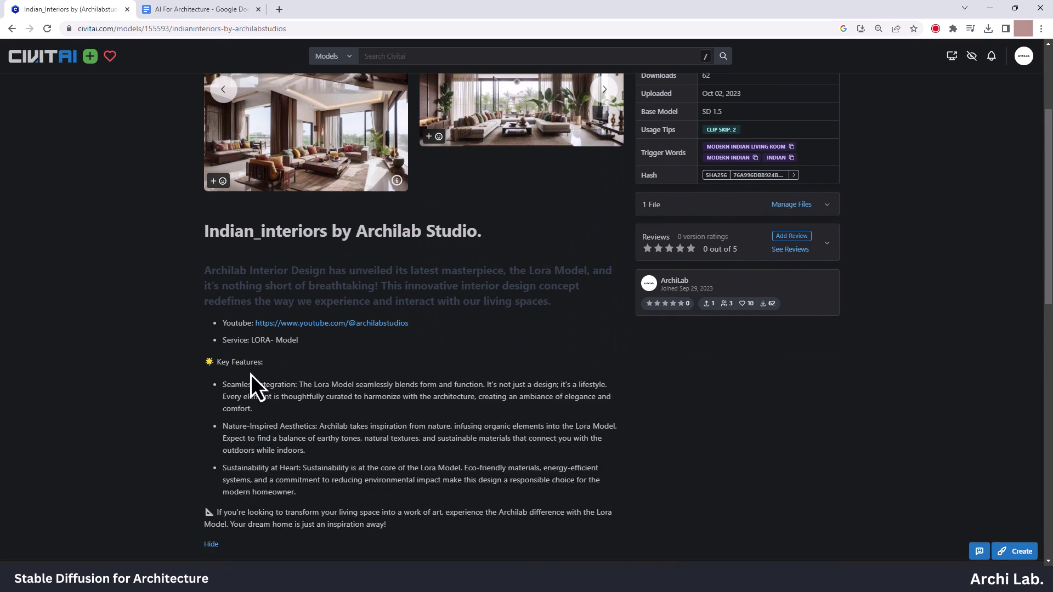
{"action": "scroll", "coordinate": [446, 369], "scroll_direction": "down", "scroll_amount": 4}
{"action": "scroll", "coordinate": [445, 370], "scroll_direction": "down", "scroll_amount": 1}
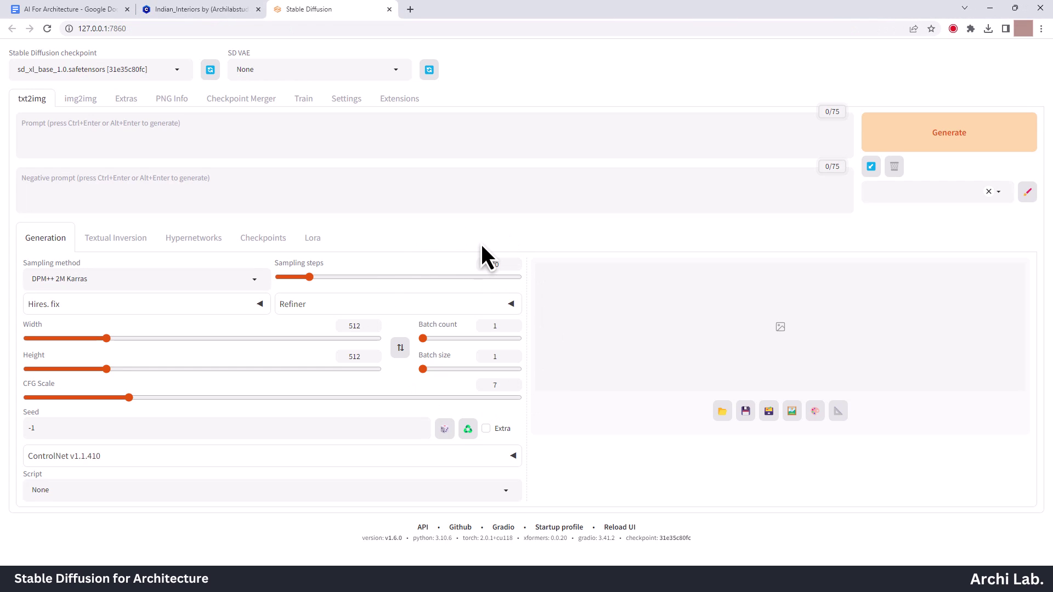
Review the Indian_Interiors trigger words, then choose dreamshaper_8 from the web UI checkpoint list.
{"action": "left_click", "coordinate": [200, 9]}
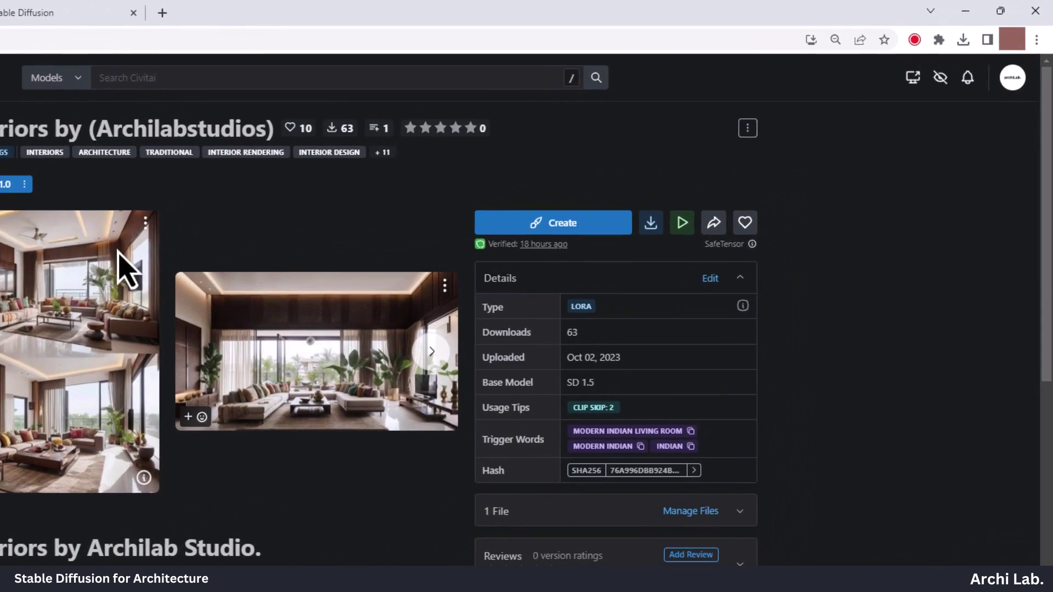
{"action": "left_click_drag", "start_coordinate": [481, 450], "coordinate": [541, 442]}
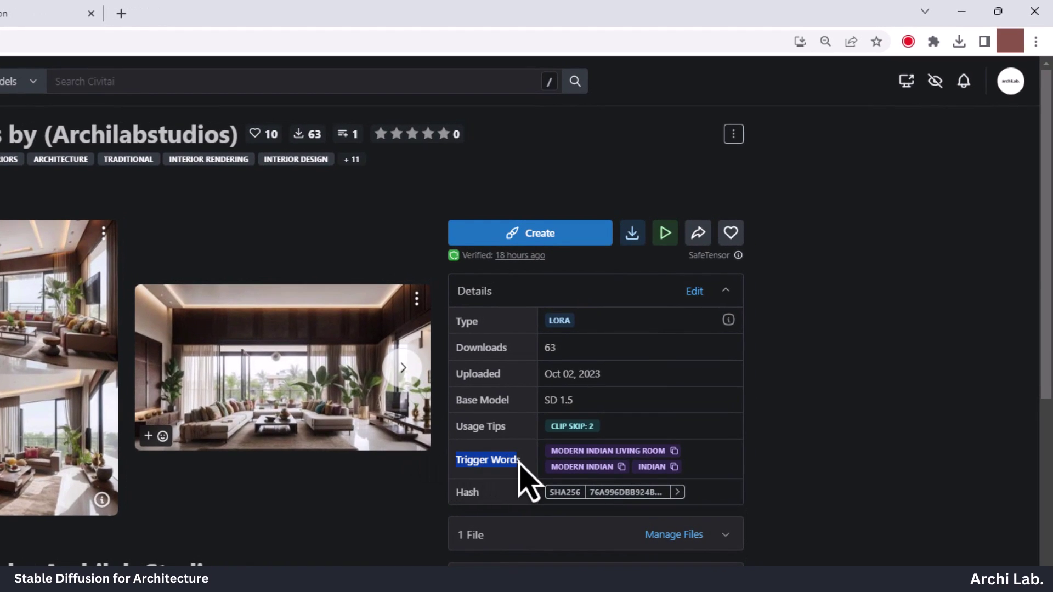
{"action": "left_click", "coordinate": [515, 478]}
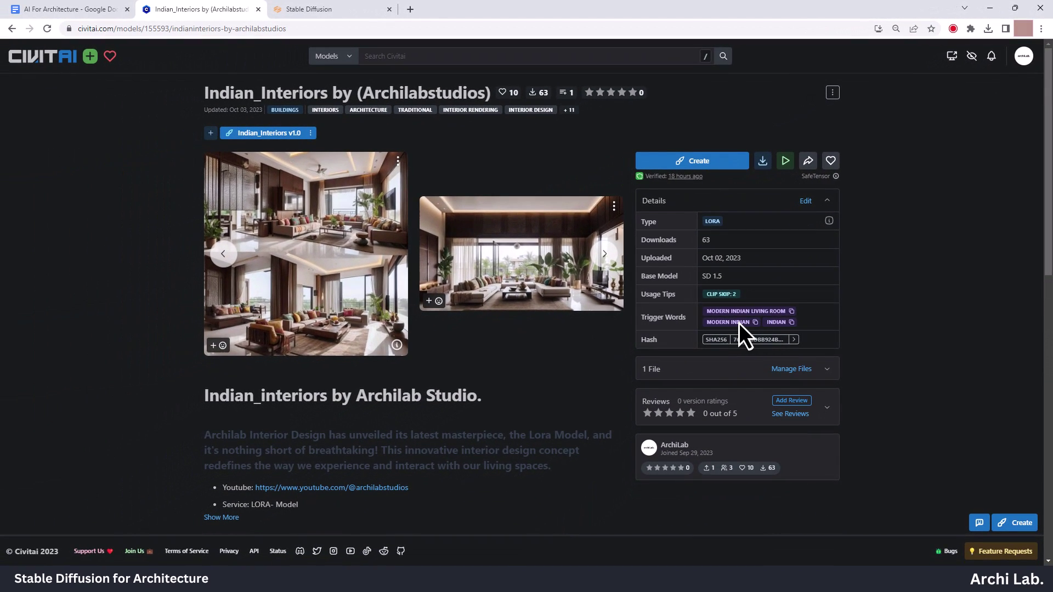
{"action": "left_click", "coordinate": [307, 9]}
{"action": "left_click", "coordinate": [176, 69]}
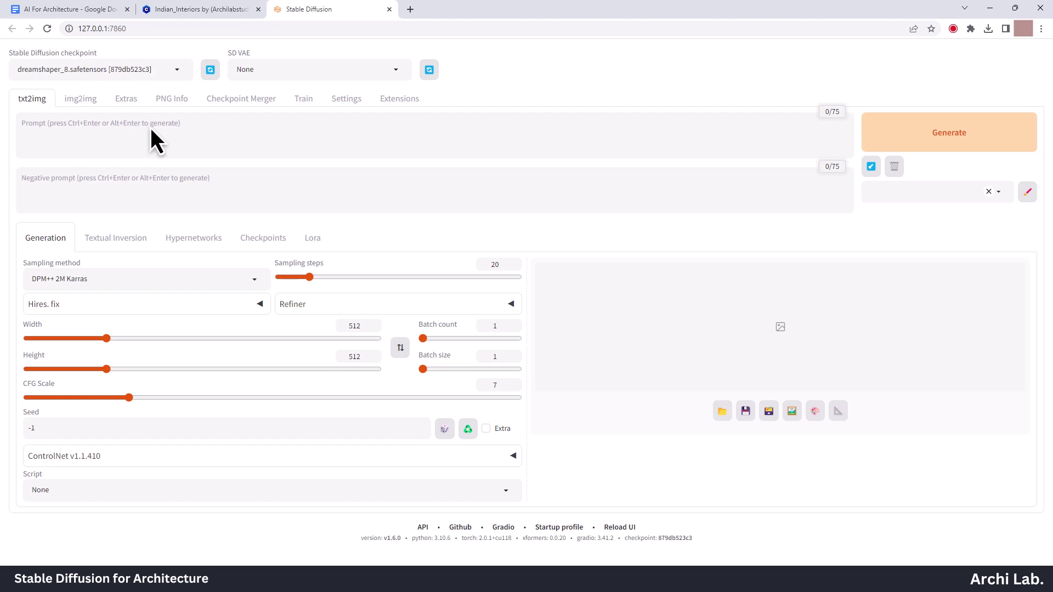
Copy the recommended negative prompt from the expanded Indian_Interiors description.
{"action": "left_click", "coordinate": [199, 9]}
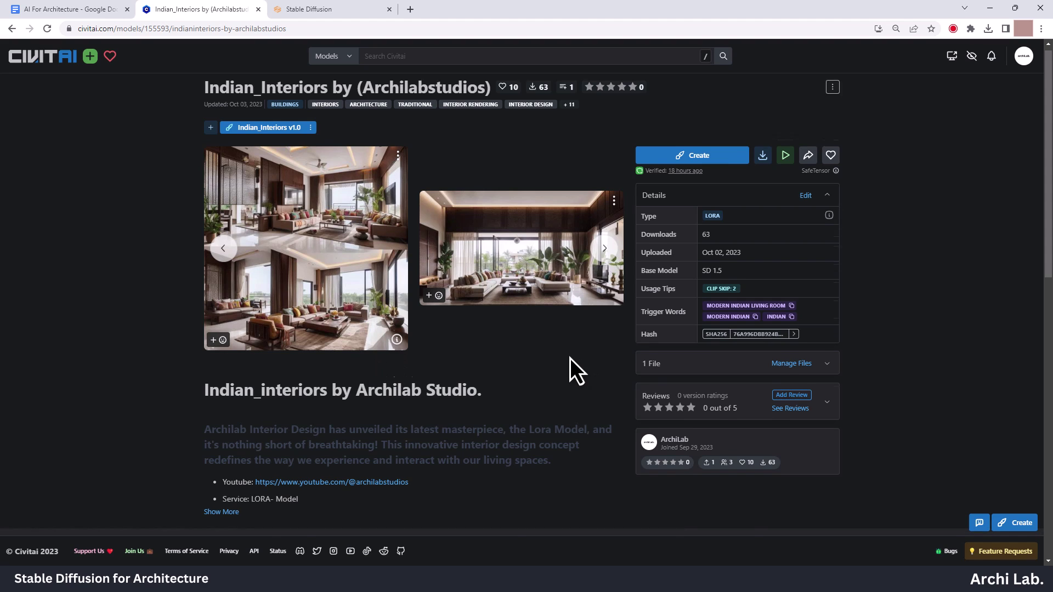
{"action": "scroll", "coordinate": [570, 358], "scroll_direction": "down", "scroll_amount": 3}
{"action": "left_click", "coordinate": [235, 352]}
{"action": "scroll", "coordinate": [411, 359], "scroll_direction": "down", "scroll_amount": 7}
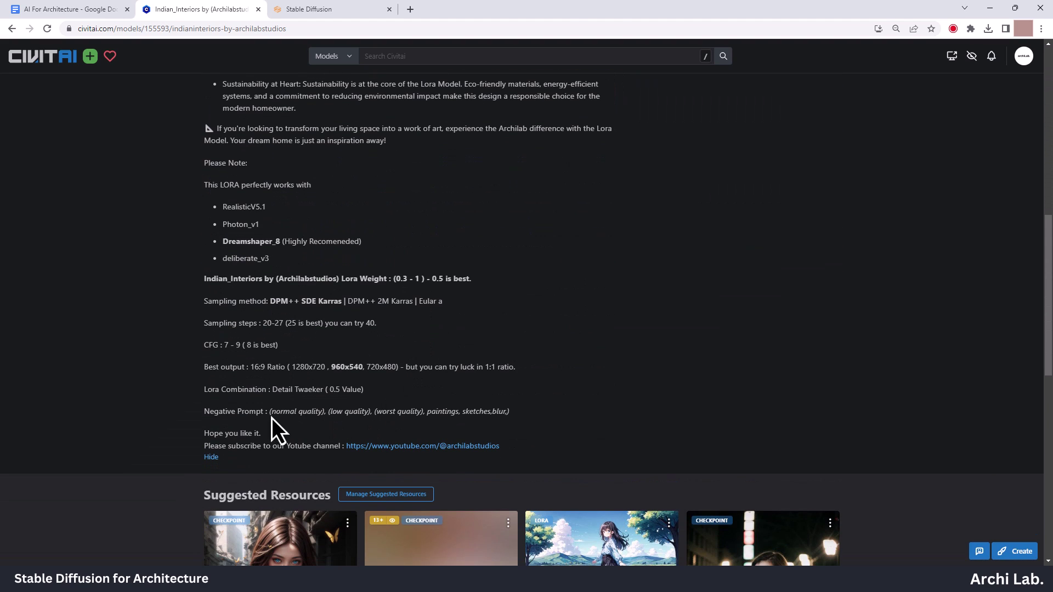
{"action": "left_click_drag", "start_coordinate": [269, 411], "coordinate": [501, 409]}
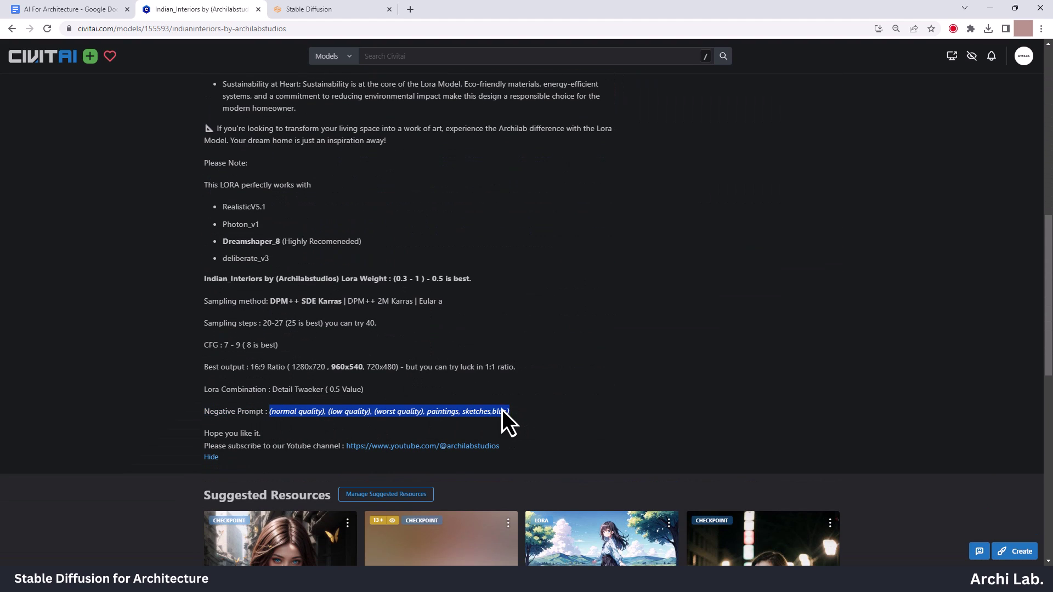
{"action": "right_click", "coordinate": [502, 410]}
{"action": "left_click", "coordinate": [534, 417]}
Paste the copied quality/blur terms as negative prompt and enter 'Modern Indian Living room' as prompt.
{"action": "left_click", "coordinate": [340, 10]}
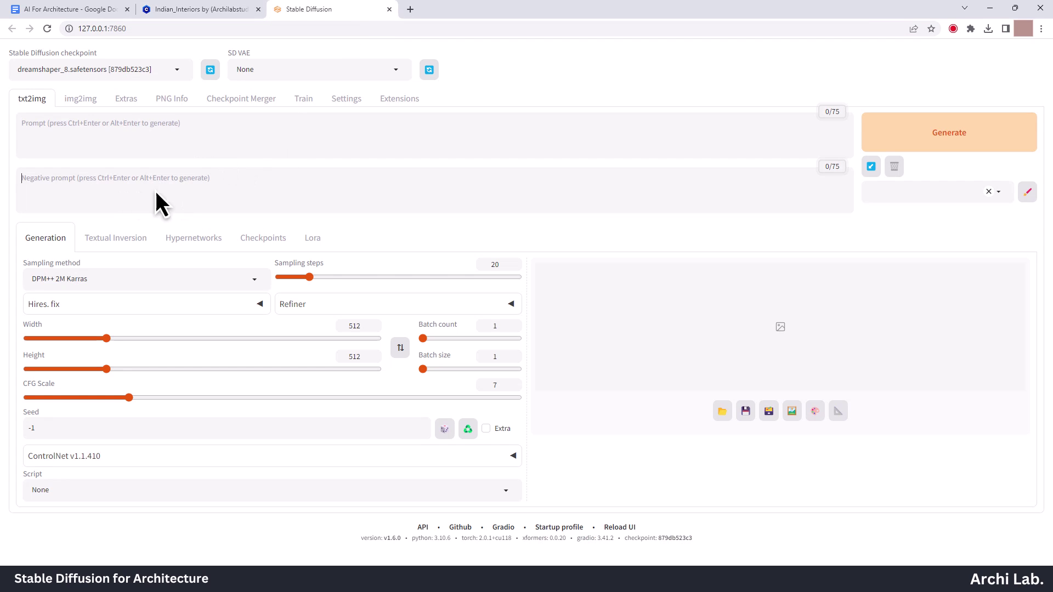
{"action": "key", "text": "ctrl+v"}
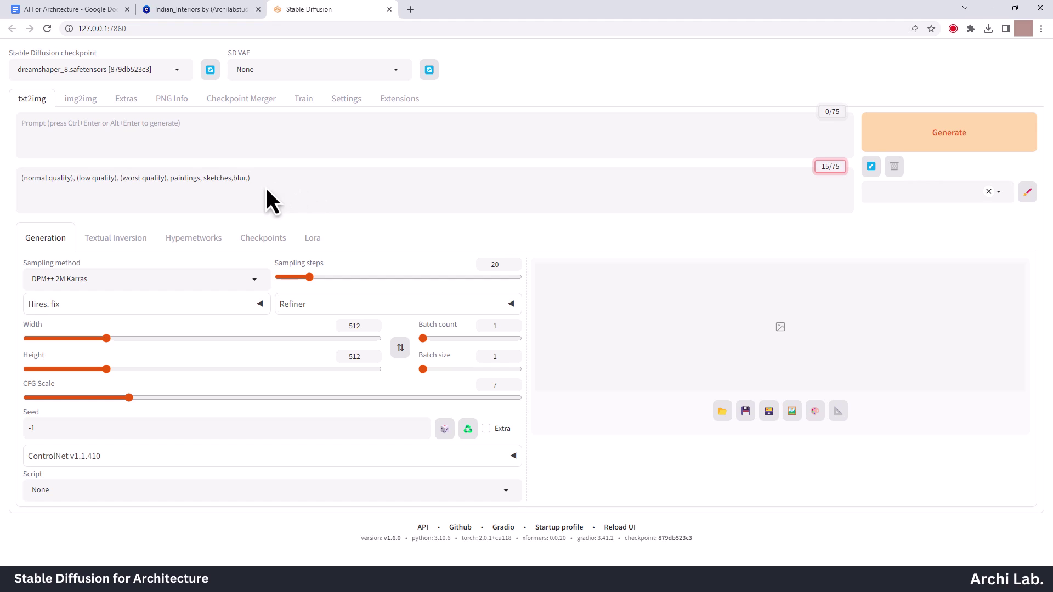
{"action": "left_click", "coordinate": [156, 156]}
{"action": "type", "text": "Modern"}
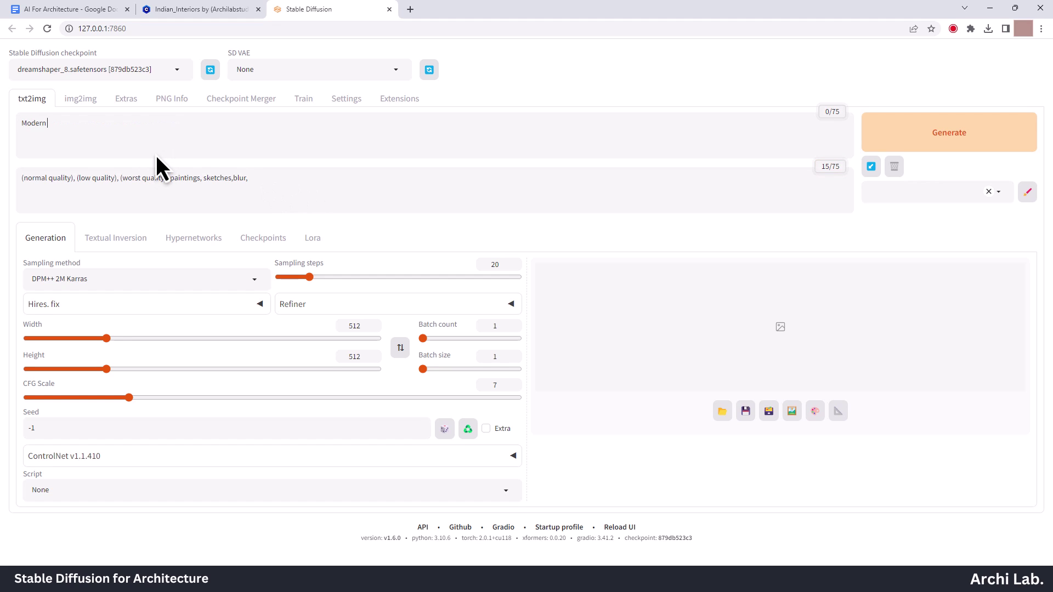
{"action": "type", "text": " Indian Living Room"}
{"action": "key", "text": "BackSpace"}
{"action": "key", "text": "BackSpace"}
{"action": "key", "text": "BackSpace"}
{"action": "key", "text": "BackSpace"}
{"action": "type", "text": "room"}
Refresh the Lora list and insert the Indian_Interiors and add_detail LoRAs into the prompt.
{"action": "left_click", "coordinate": [313, 239]}
{"action": "left_click", "coordinate": [601, 238]}
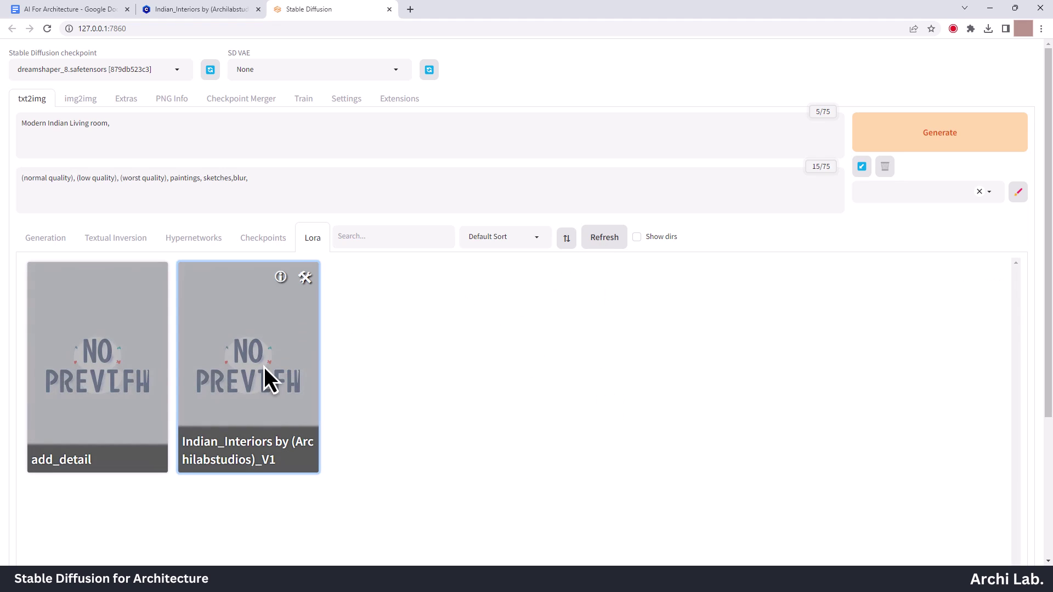
{"action": "left_click", "coordinate": [264, 367]}
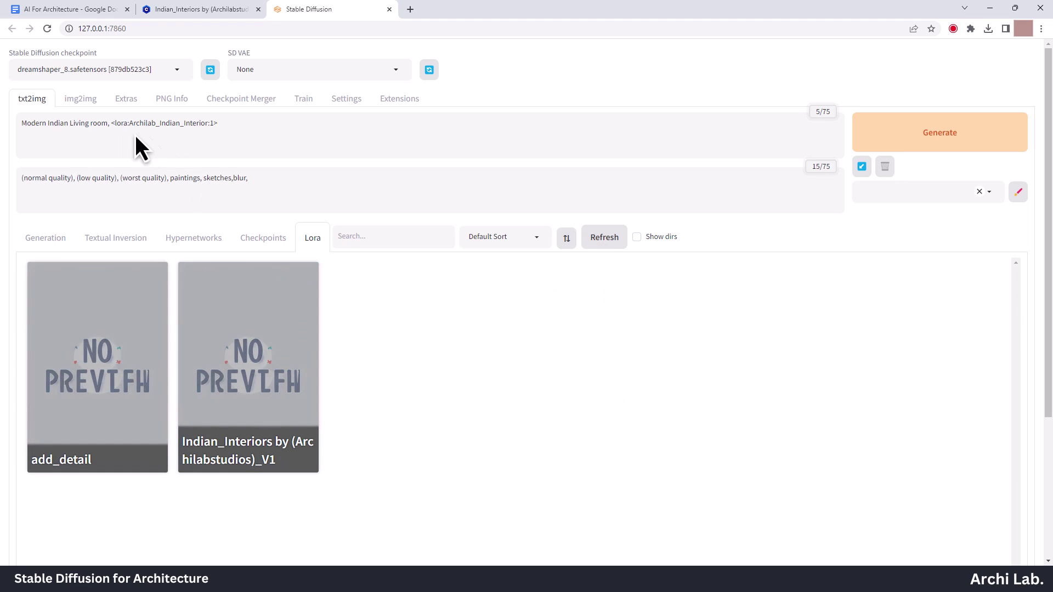
{"action": "left_click", "coordinate": [97, 335]}
{"action": "left_click", "coordinate": [54, 239]}
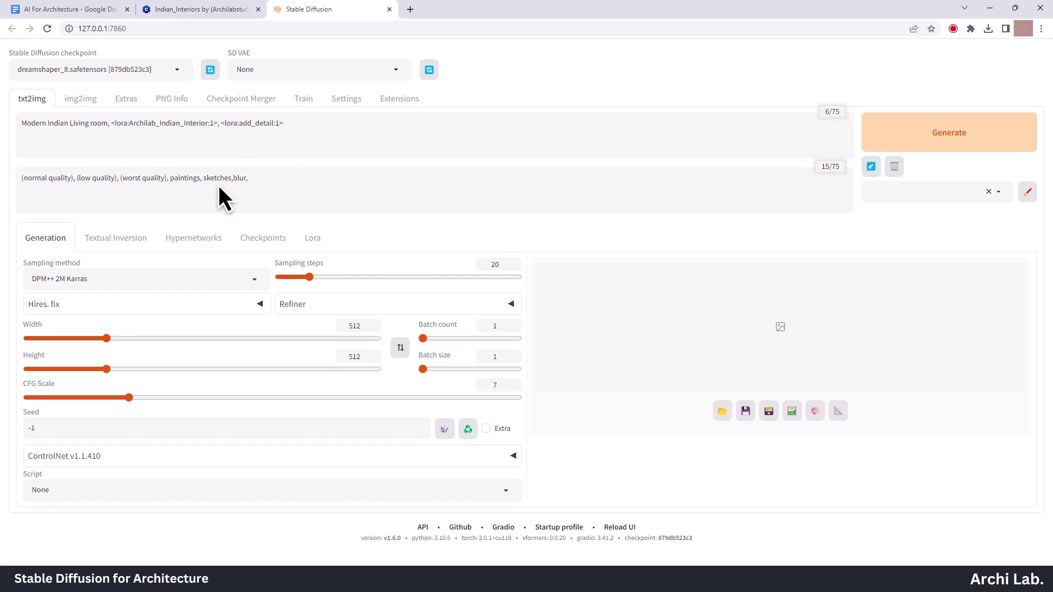
Change both the Archilab_Indian_Interior and add_detail LoRA weights to 0.5.
{"action": "key", "text": "BackSpace"}
{"action": "type", "text": "0.5"}
{"action": "key", "text": "BackSpace"}
{"action": "type", "text": "0.5"}
{"action": "left_click_drag", "start_coordinate": [322, 141], "coordinate": [48, 141]}
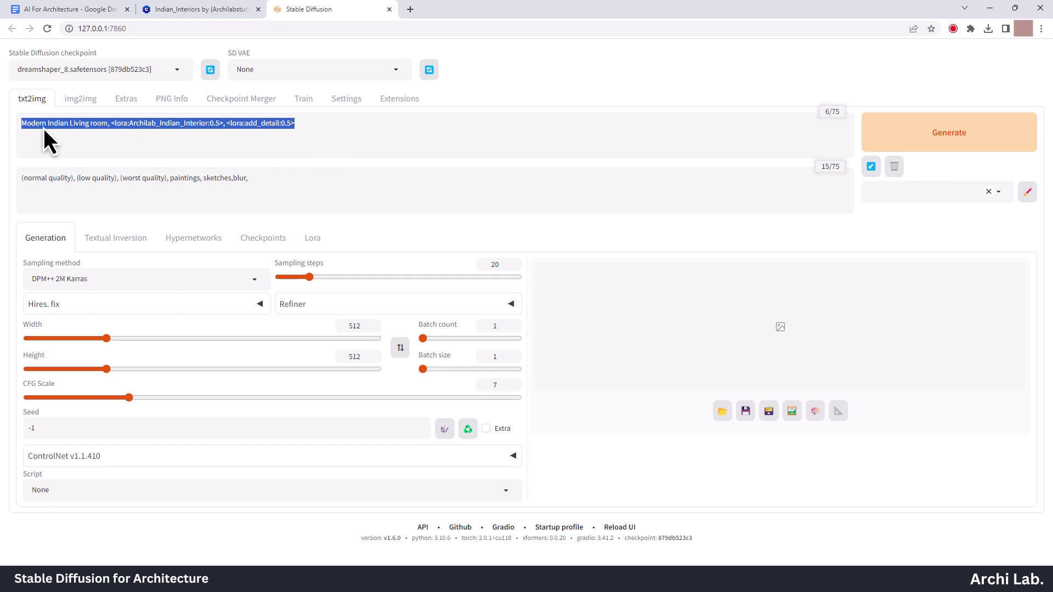
{"action": "left_click", "coordinate": [270, 123]}
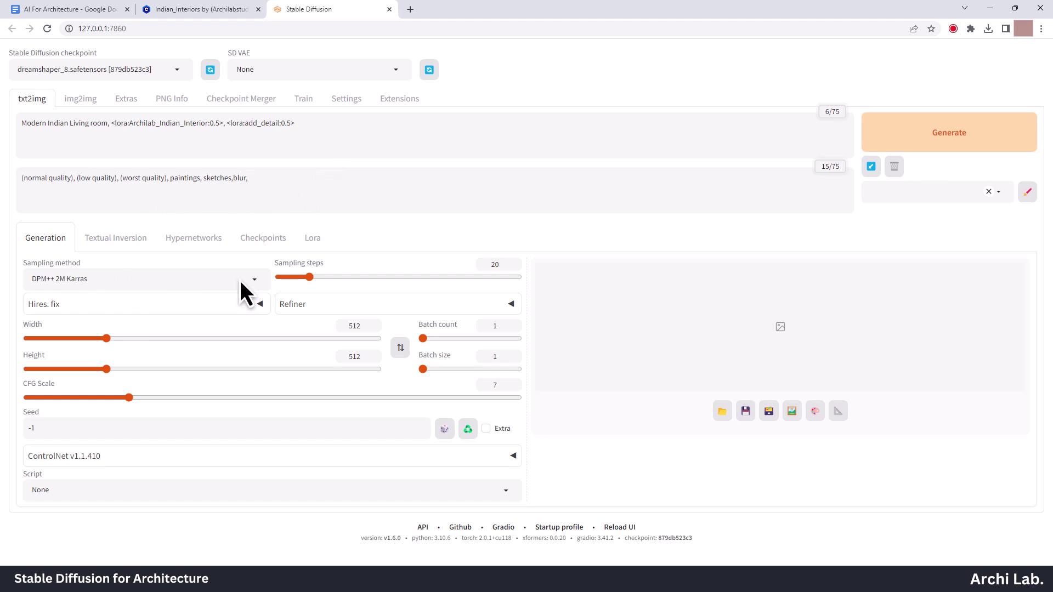
Choose DPM++ SDE Karras with 25 sampling steps, then enter width 960 and height 540.
{"action": "left_click", "coordinate": [255, 281]}
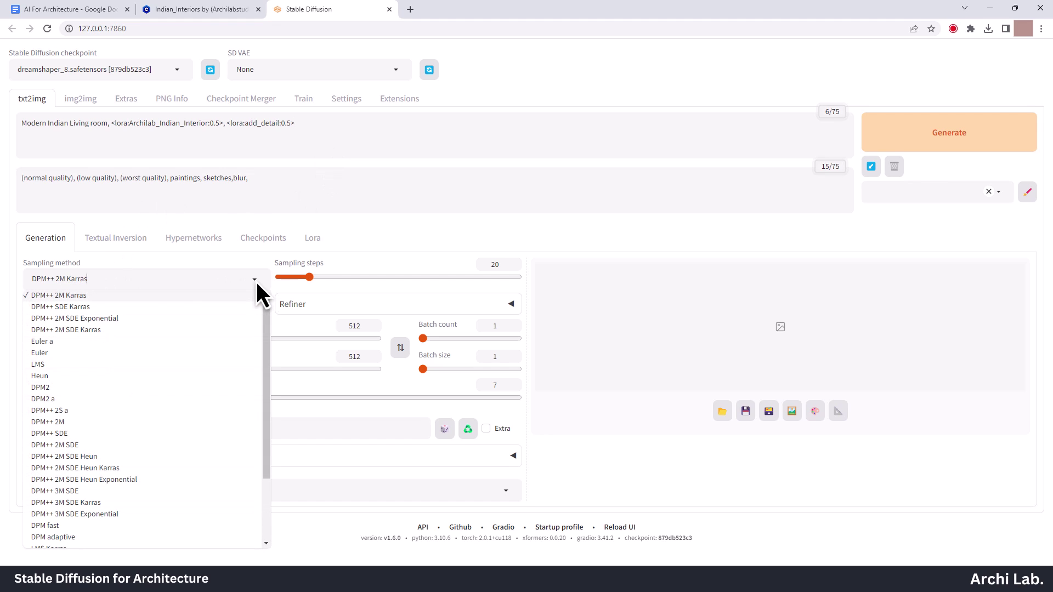
{"action": "left_click", "coordinate": [77, 309]}
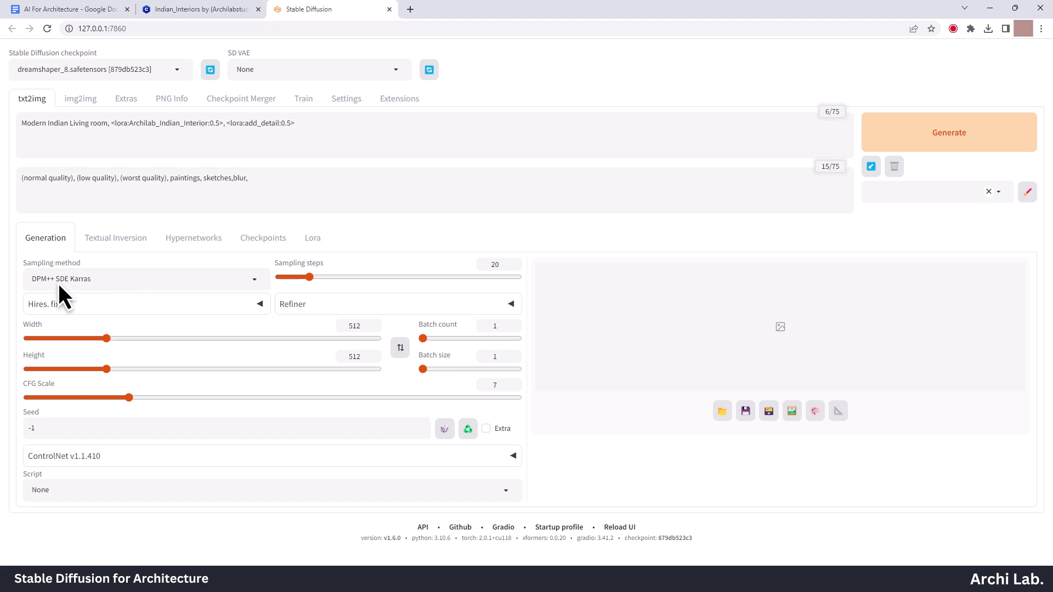
{"action": "double_click", "coordinate": [490, 269]}
{"action": "type", "text": "25"}
{"action": "type", "text": "69"}
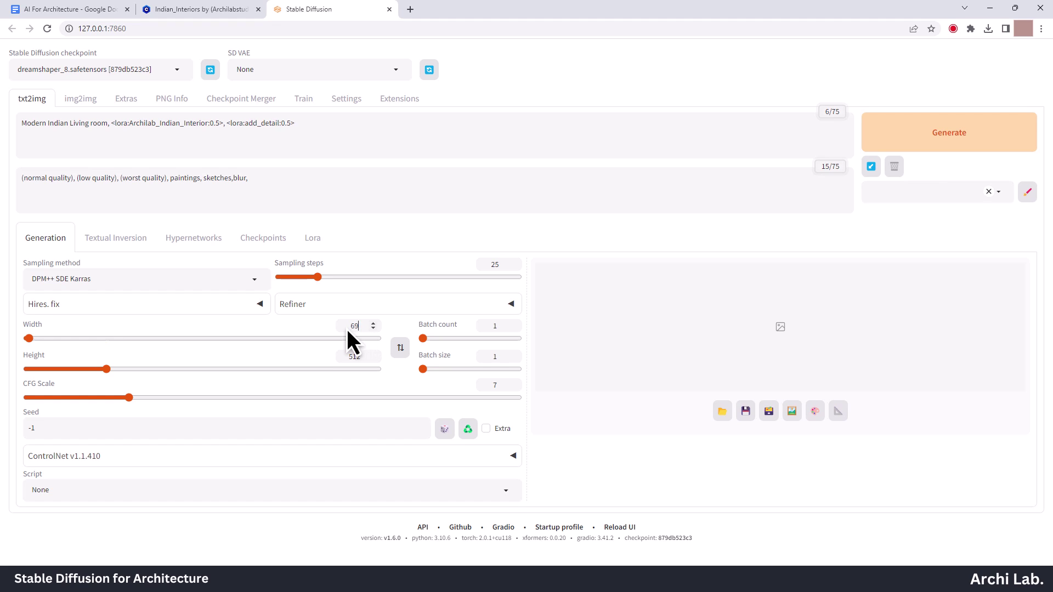
{"action": "key", "text": "BackSpace"}
{"action": "key", "text": "BackSpace"}
{"action": "type", "text": "960"}
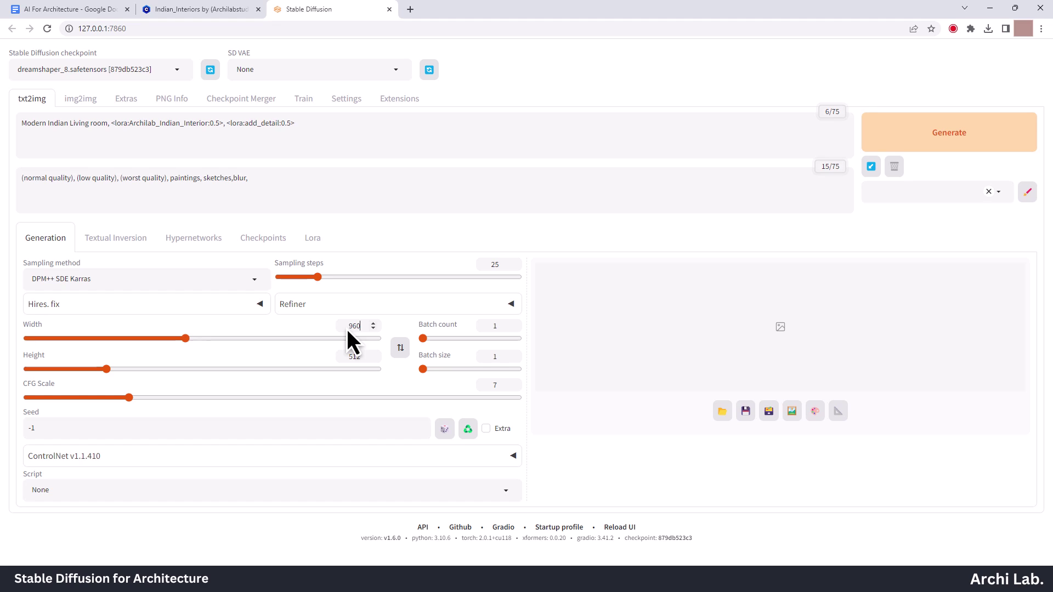
{"action": "type", "text": "540"}
{"action": "type", "text": "8"}
Generate the first modern Indian living room render and open it full-size.
{"action": "left_click", "coordinate": [956, 139]}
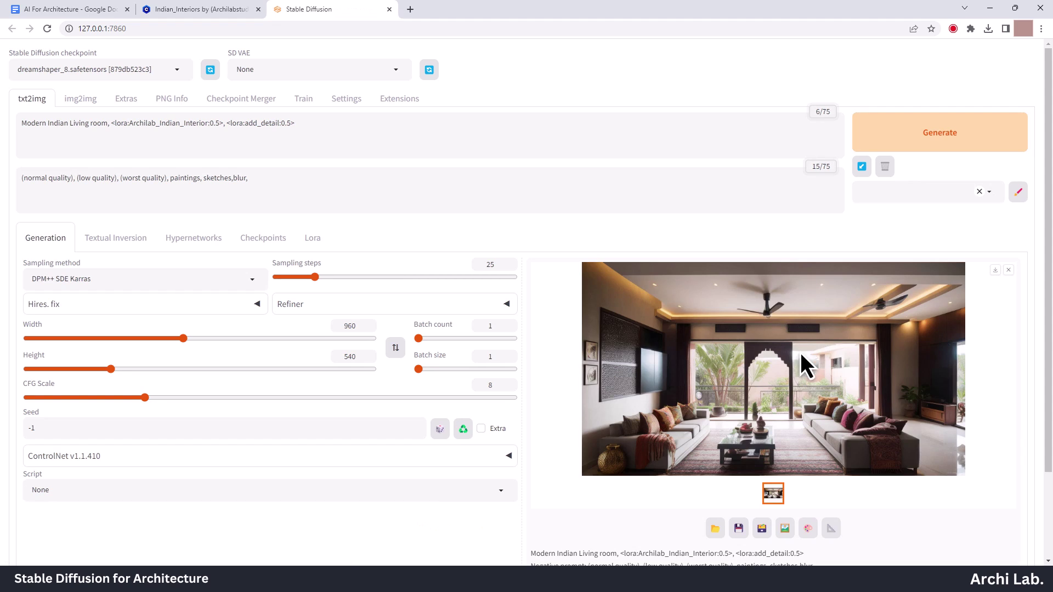
{"action": "left_click", "coordinate": [801, 353]}
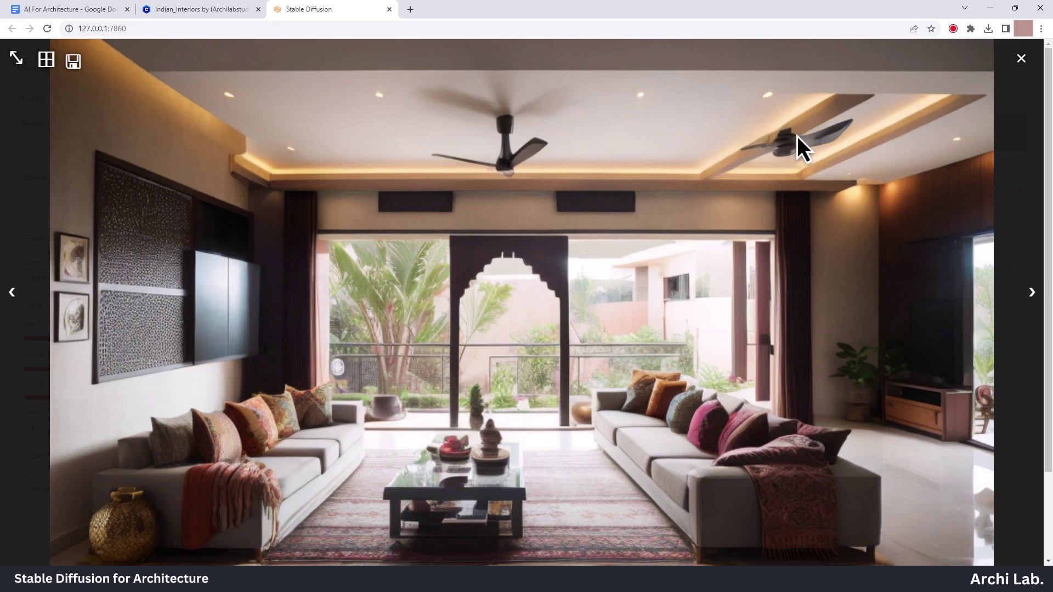
Re-render the living room at 40 sampling steps and inspect the result full-size.
{"action": "left_click", "coordinate": [1020, 59]}
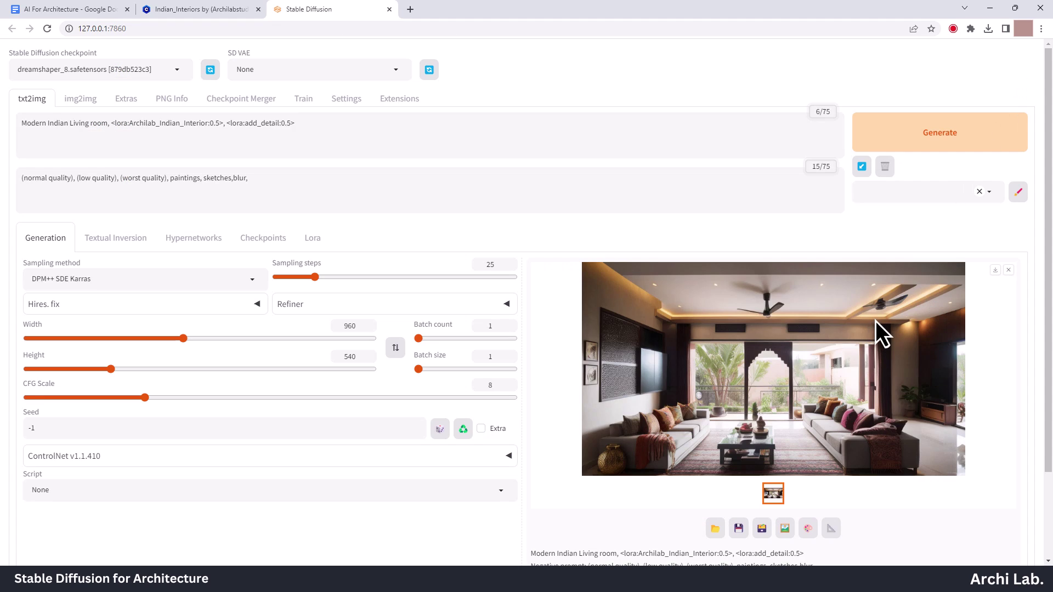
{"action": "type", "text": "40"}
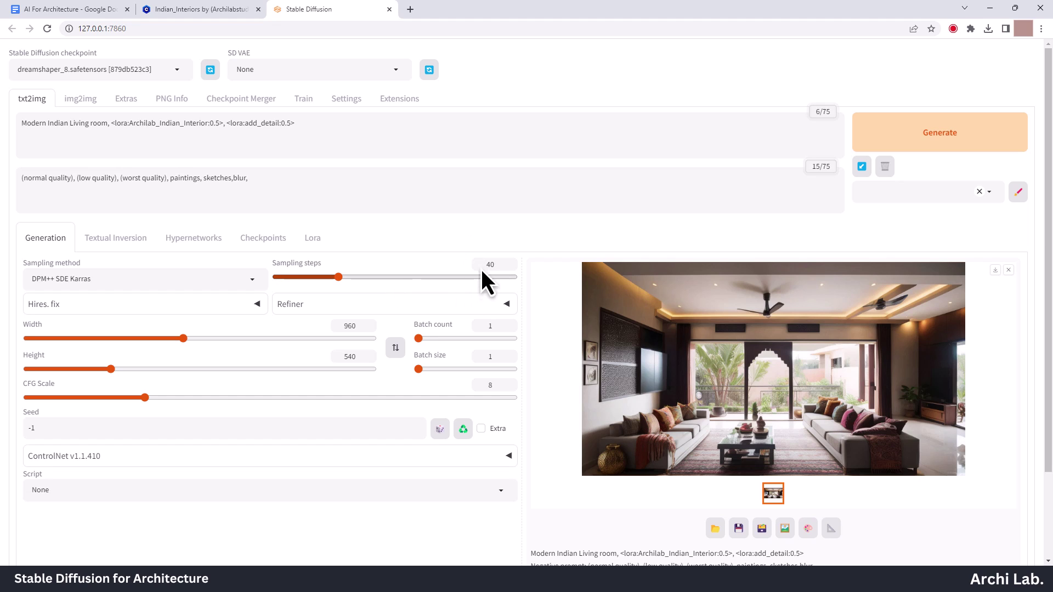
{"action": "left_click", "coordinate": [920, 133]}
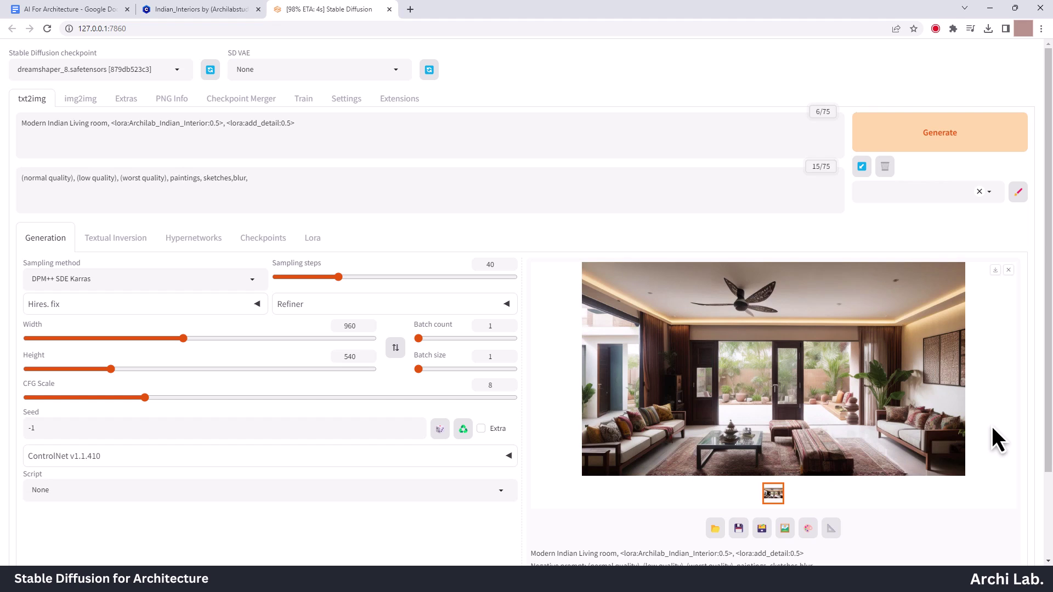
{"action": "left_click", "coordinate": [812, 411]}
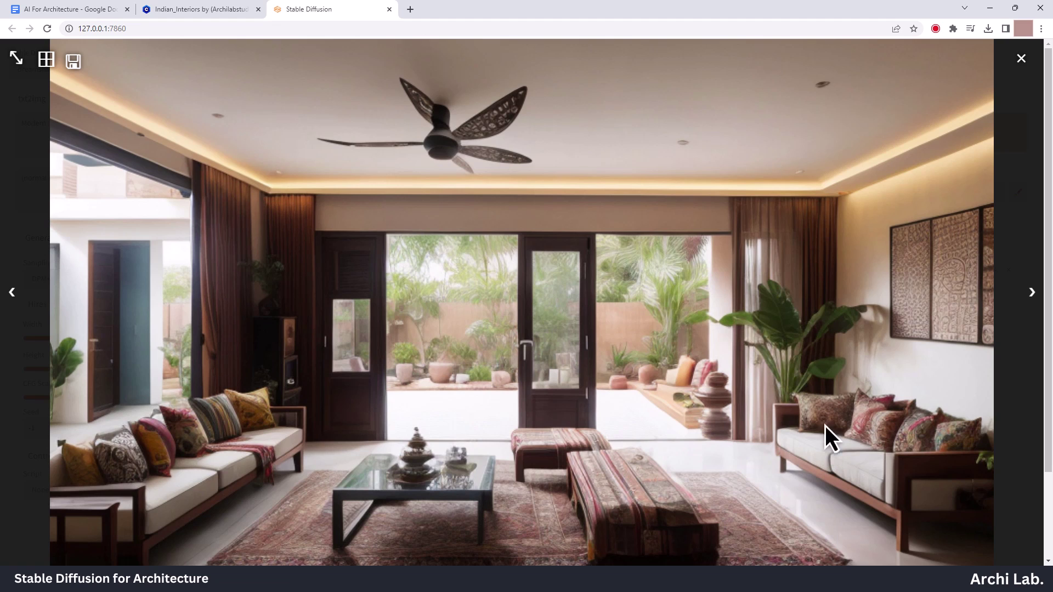
{"action": "left_click", "coordinate": [1021, 58]}
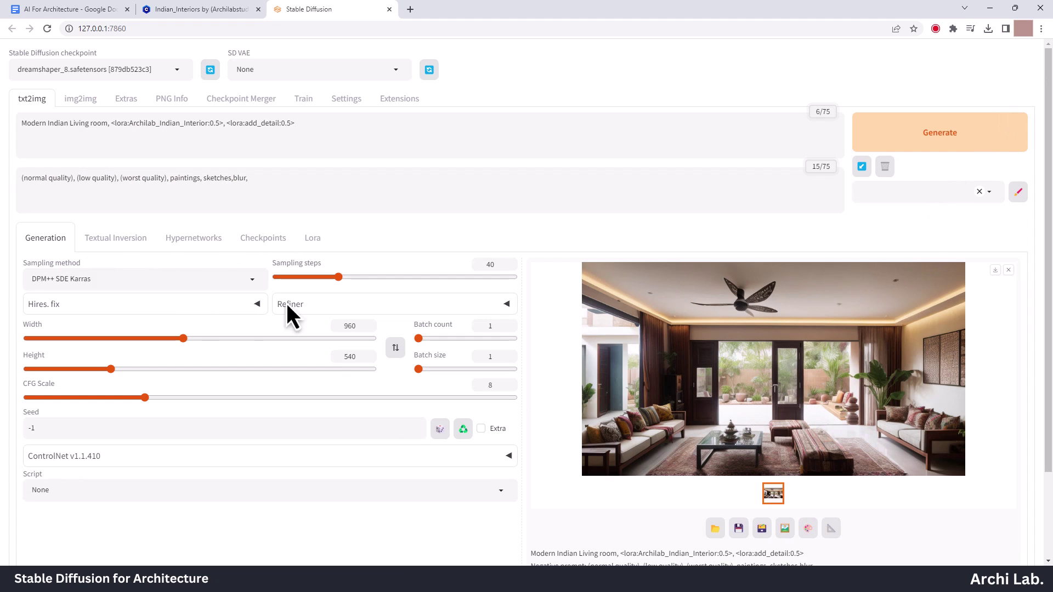
Reset sampling steps to 25 and switch to the DPM++ 2M Karras sampler.
{"action": "double_click", "coordinate": [475, 265]}
{"action": "type", "text": "25"}
{"action": "left_click", "coordinate": [244, 283]}
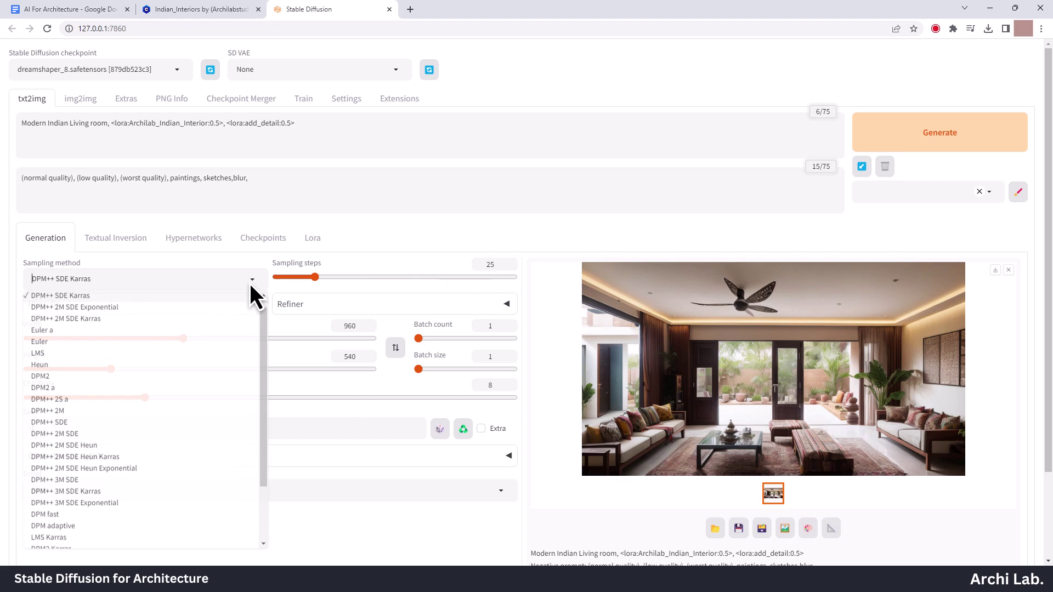
{"action": "left_click", "coordinate": [68, 302]}
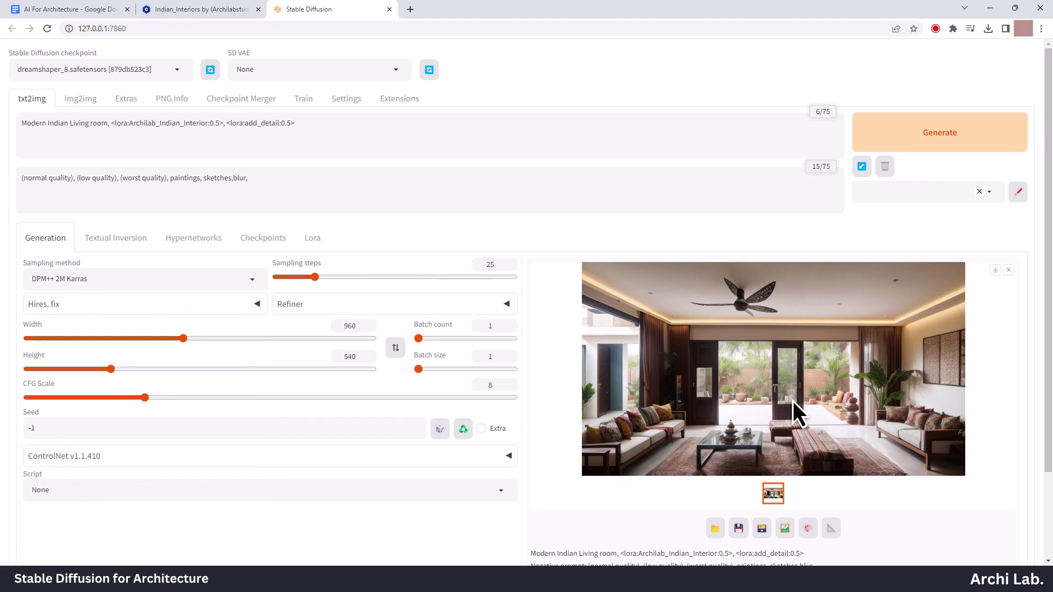
{"action": "scroll", "coordinate": [794, 411], "scroll_direction": "down", "scroll_amount": 2}
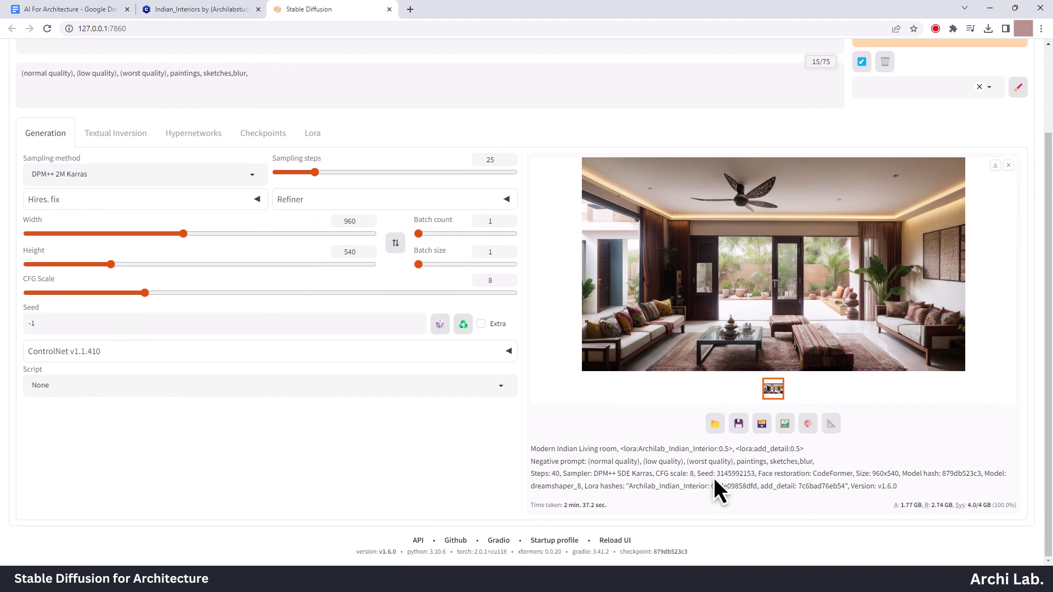
{"action": "right_click", "coordinate": [749, 475]}
{"action": "left_click", "coordinate": [778, 384]}
{"action": "scroll", "coordinate": [77, 425], "scroll_direction": "up", "scroll_amount": 2}
{"action": "triple_click", "coordinate": [66, 433]}
{"action": "right_click", "coordinate": [67, 433]}
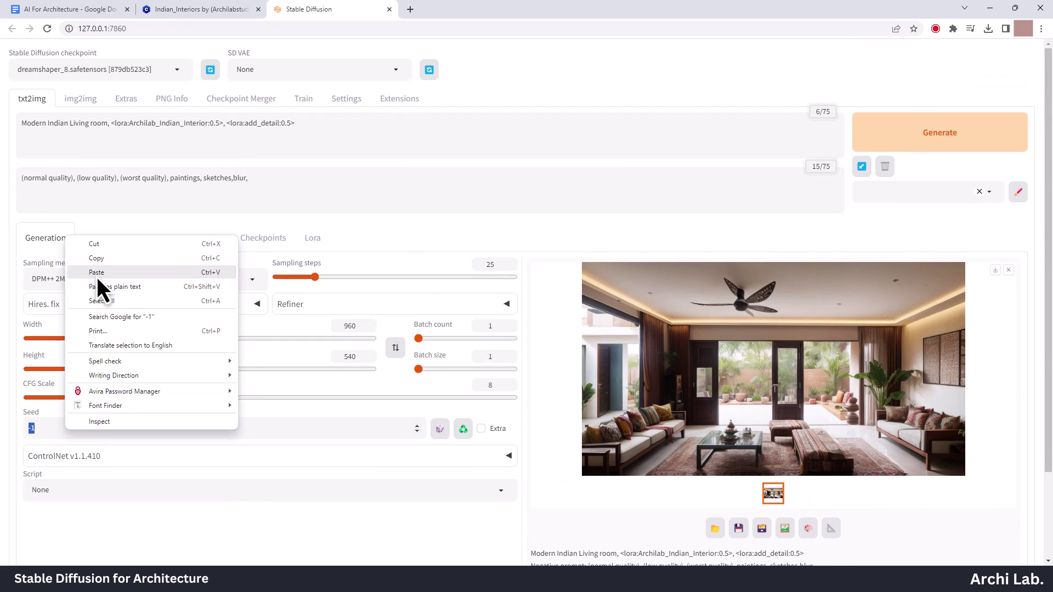
{"action": "left_click", "coordinate": [107, 270]}
Generate a render with the fixed seed and check it full-size.
{"action": "left_click", "coordinate": [869, 147]}
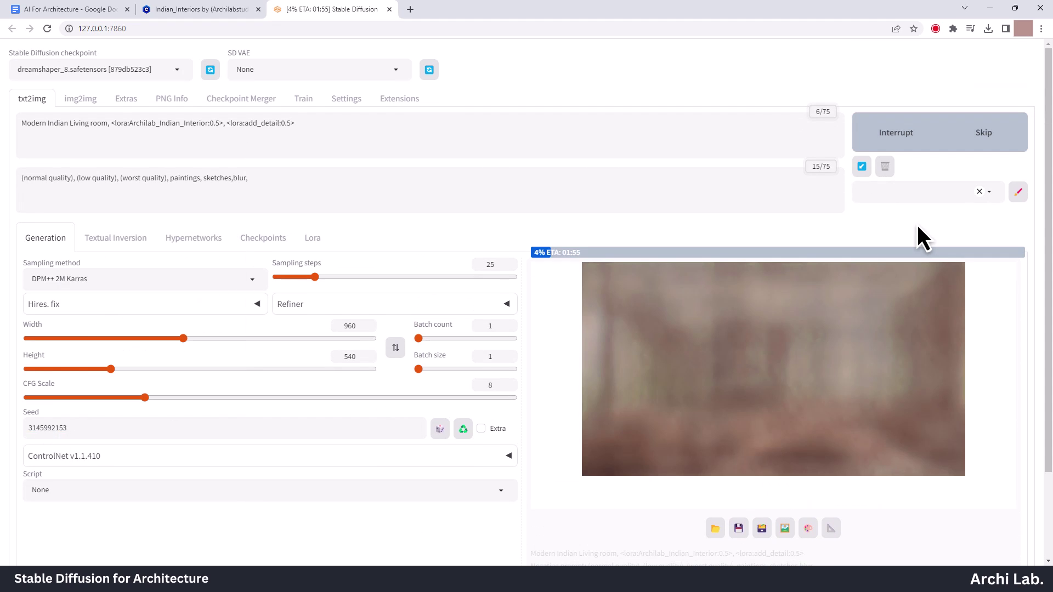
{"action": "left_click", "coordinate": [837, 386]}
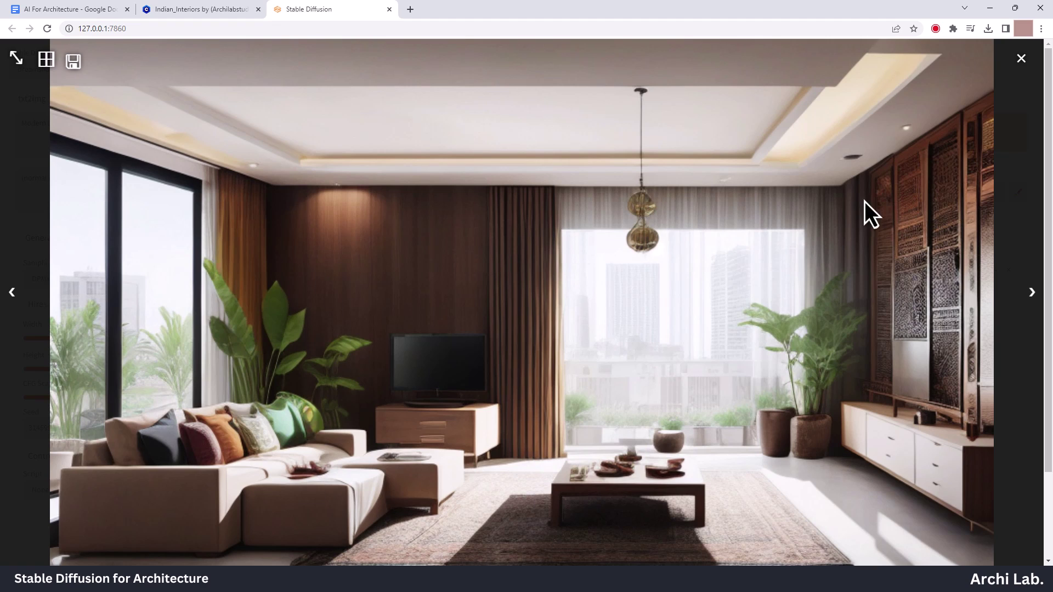
{"action": "left_click", "coordinate": [1021, 60]}
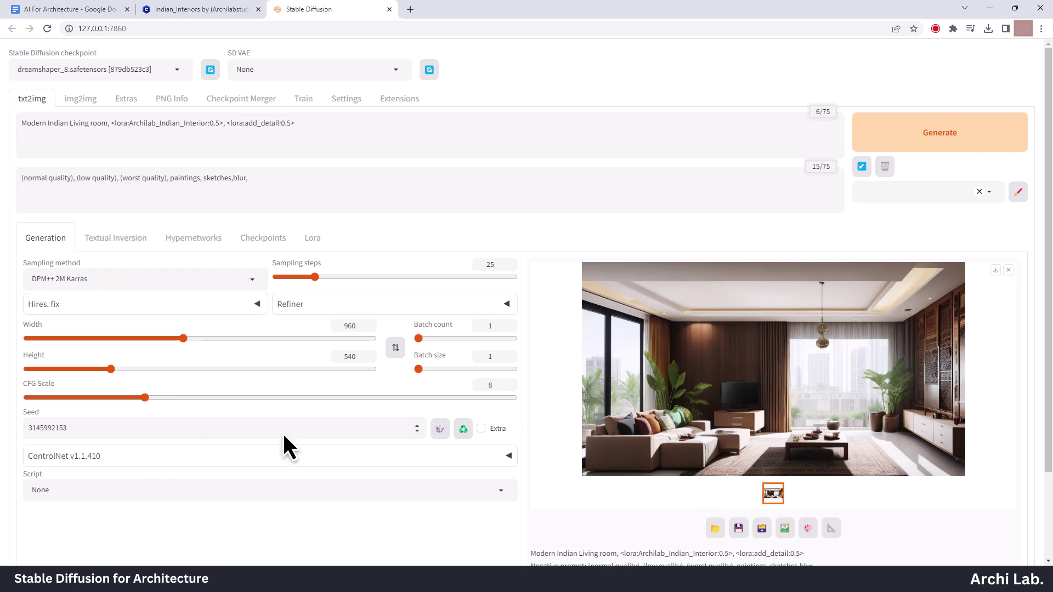
Reset the seed to -1, pick Euler a, and generate a new render viewed full-size.
{"action": "left_click", "coordinate": [439, 428]}
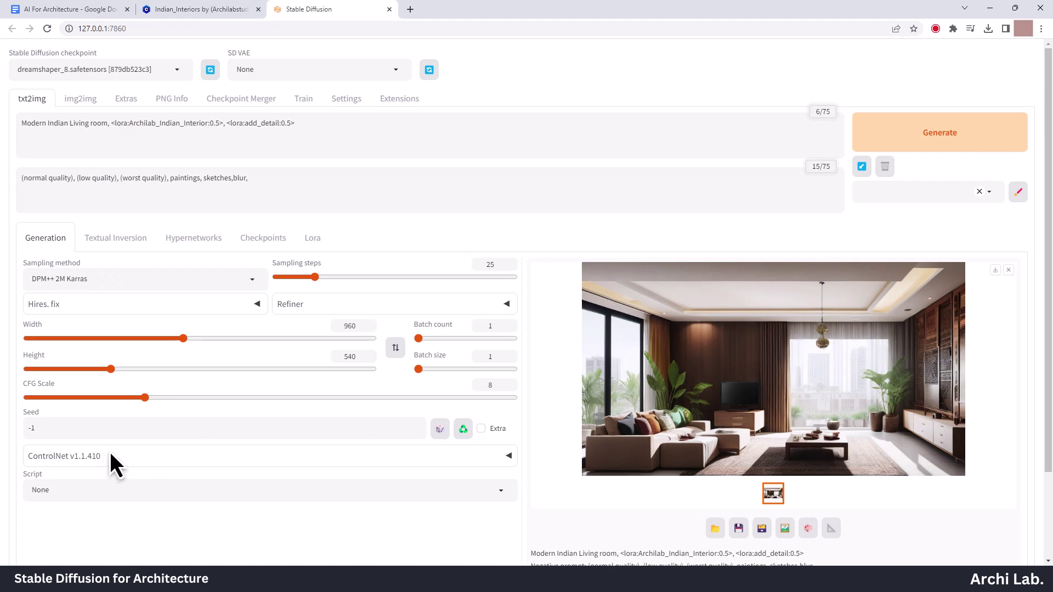
{"action": "left_click", "coordinate": [251, 282]}
{"action": "left_click", "coordinate": [51, 343]}
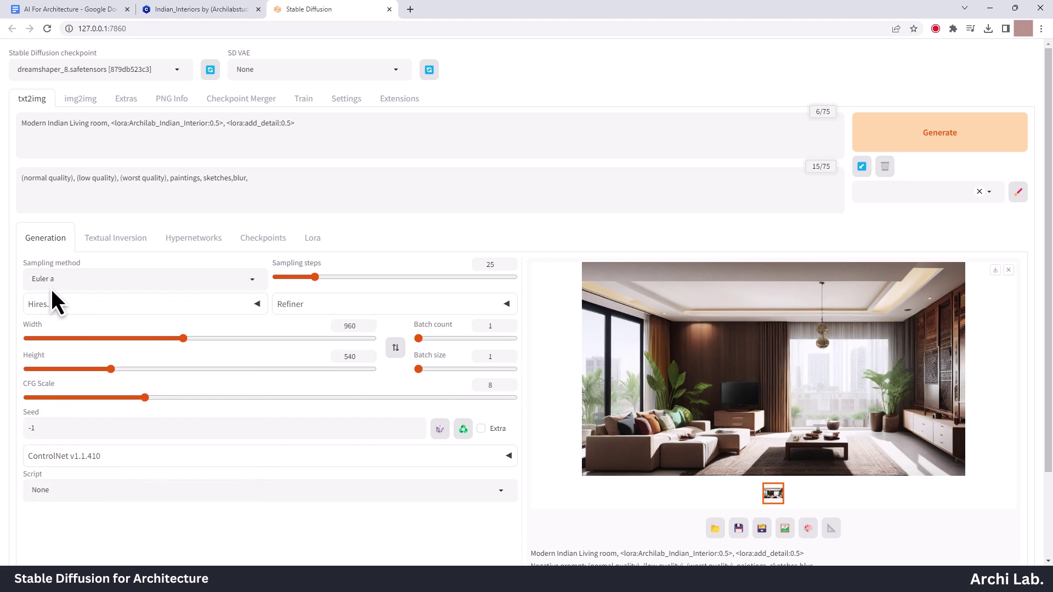
{"action": "left_click", "coordinate": [929, 140]}
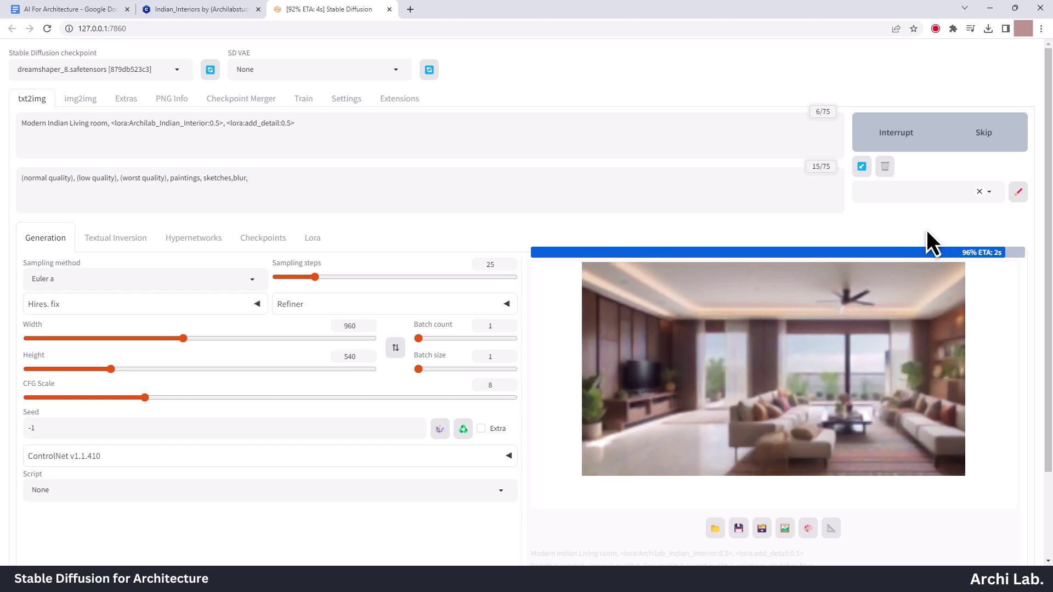
{"action": "left_click", "coordinate": [826, 373]}
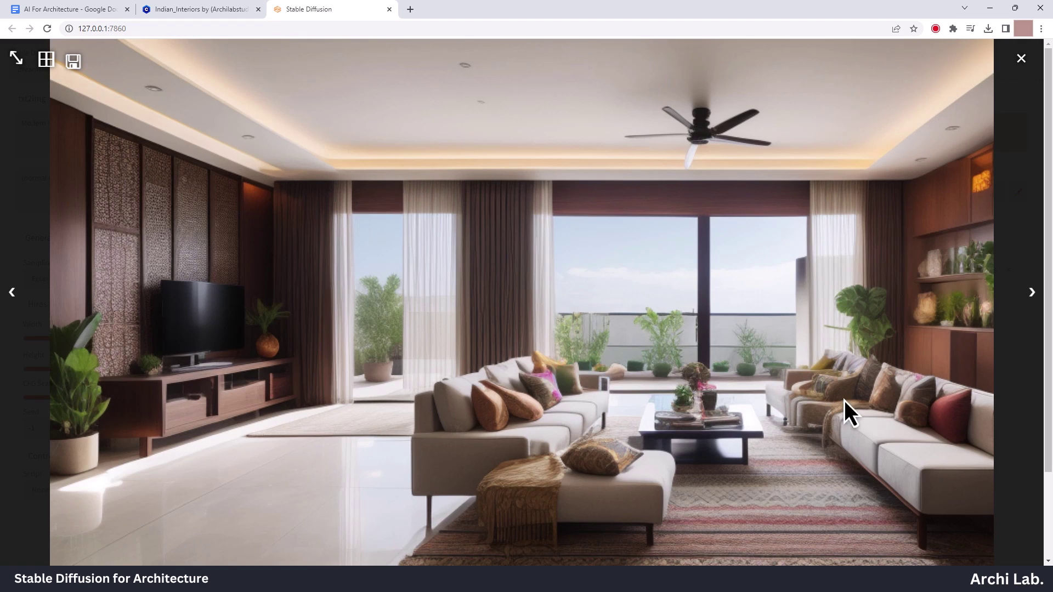
{"action": "left_click", "coordinate": [1021, 59]}
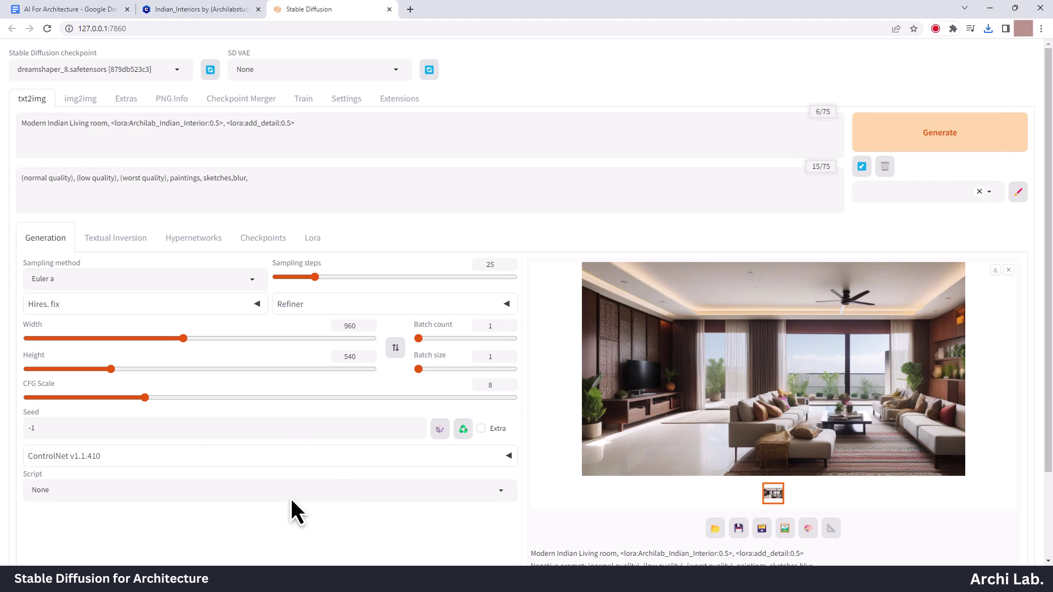
Expand ControlNet and enable Unit 0 with Allow Preview turned on.
{"action": "scroll", "coordinate": [301, 496], "scroll_direction": "down", "scroll_amount": 1}
{"action": "left_click", "coordinate": [509, 405]}
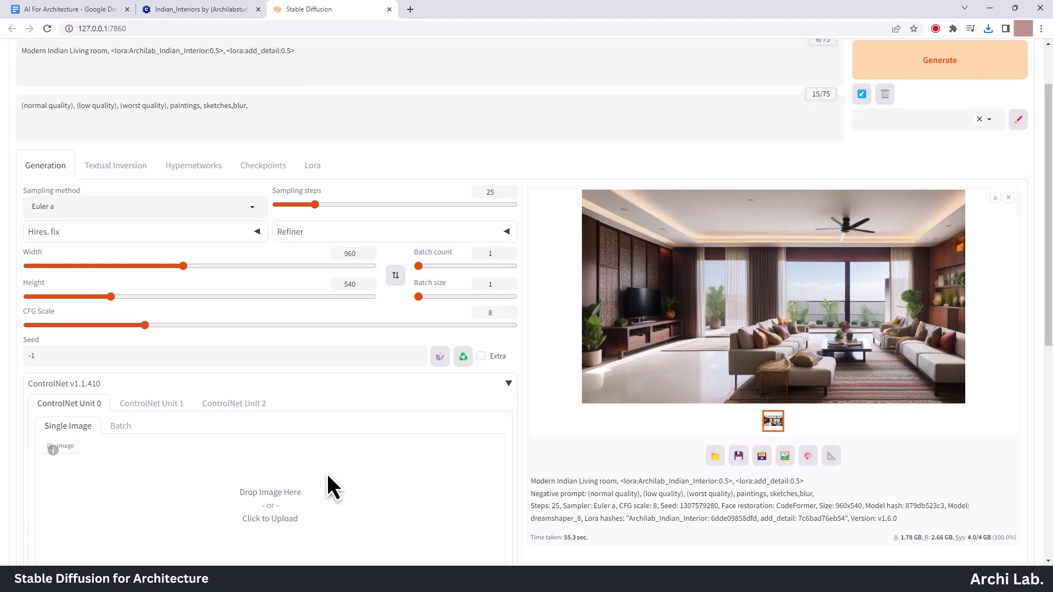
{"action": "scroll", "coordinate": [327, 475], "scroll_direction": "down", "scroll_amount": 3}
{"action": "left_click", "coordinate": [40, 409]}
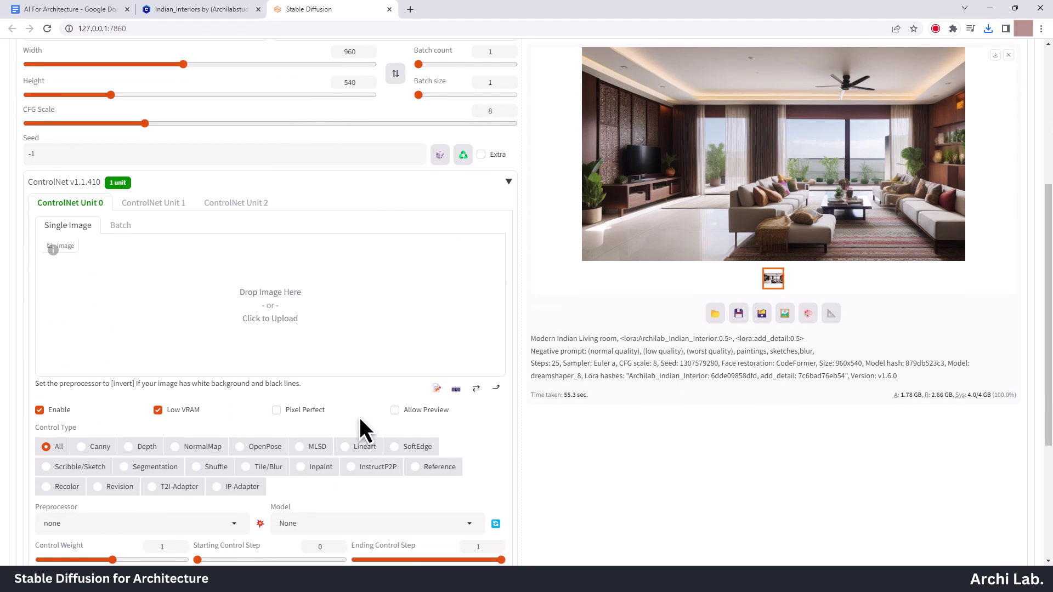
{"action": "left_click", "coordinate": [394, 409]}
Load the furniture room photo as reference, choose Canny control type, and preview its edge map.
{"action": "left_click", "coordinate": [176, 247]}
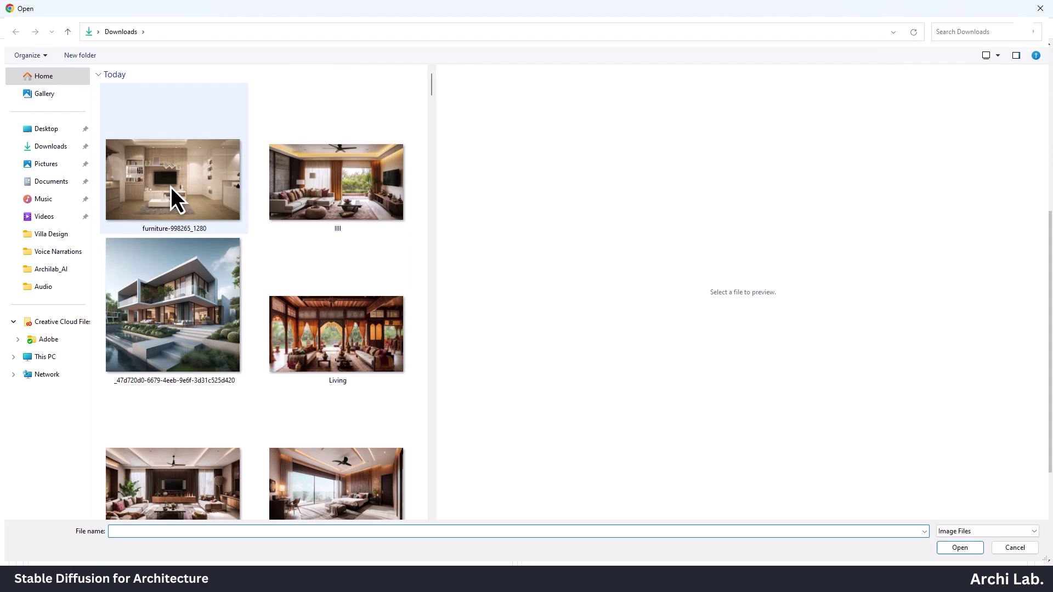
{"action": "left_click", "coordinate": [171, 190]}
{"action": "left_click", "coordinate": [959, 548]}
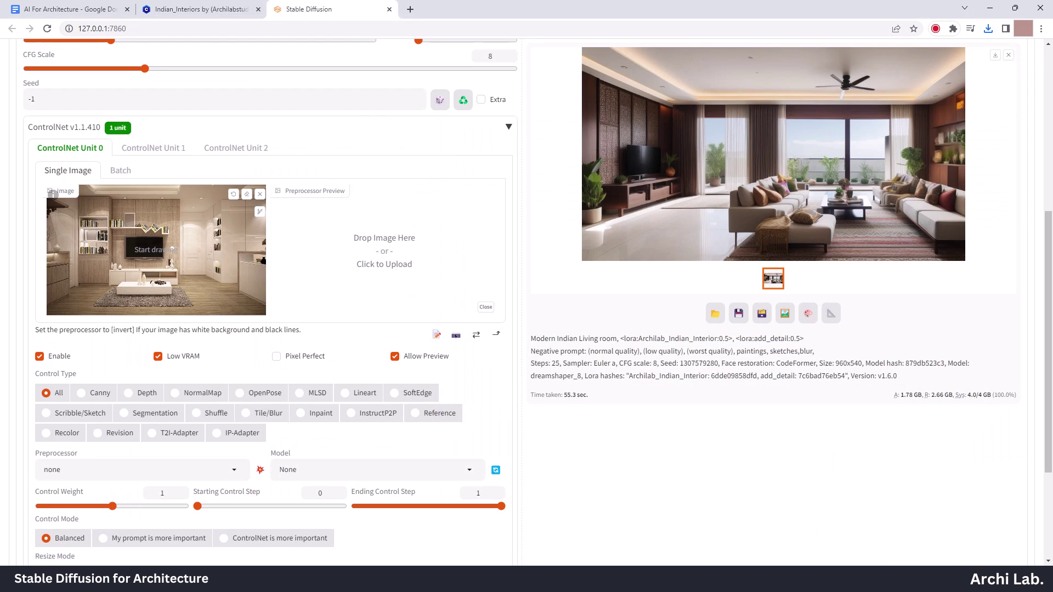
{"action": "left_click", "coordinate": [83, 393]}
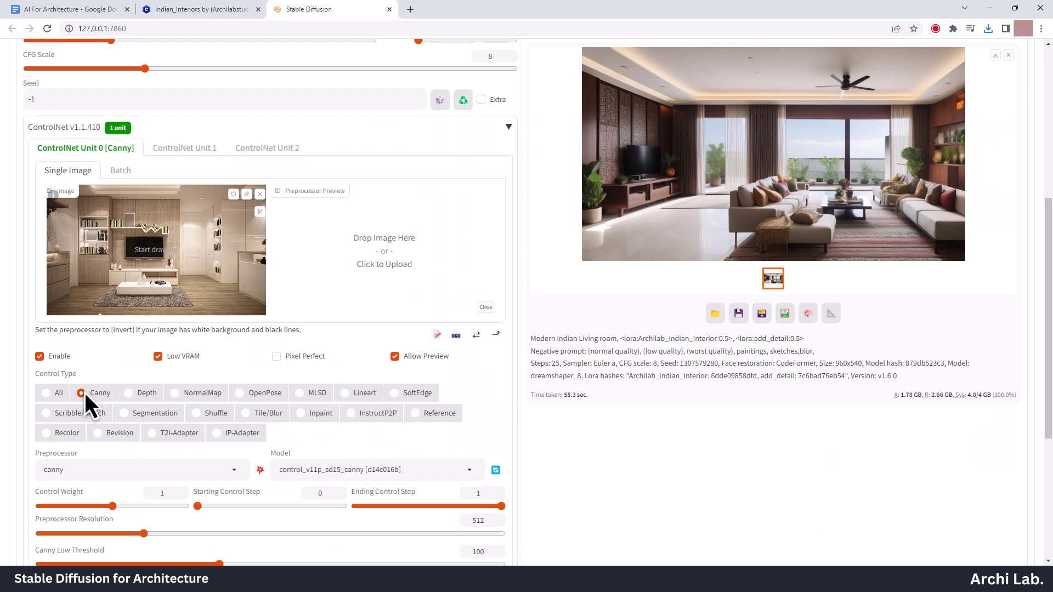
{"action": "left_click", "coordinate": [261, 470]}
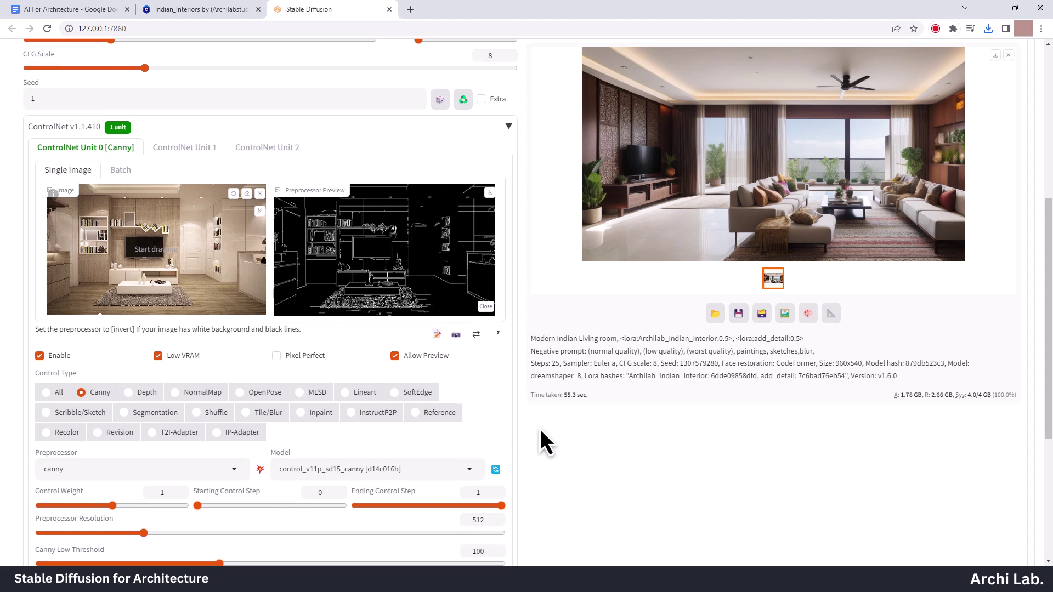
{"action": "scroll", "coordinate": [294, 494], "scroll_direction": "down", "scroll_amount": 1}
{"action": "scroll", "coordinate": [328, 434], "scroll_direction": "up", "scroll_amount": 7}
{"action": "scroll", "coordinate": [327, 434], "scroll_direction": "down", "scroll_amount": 3}
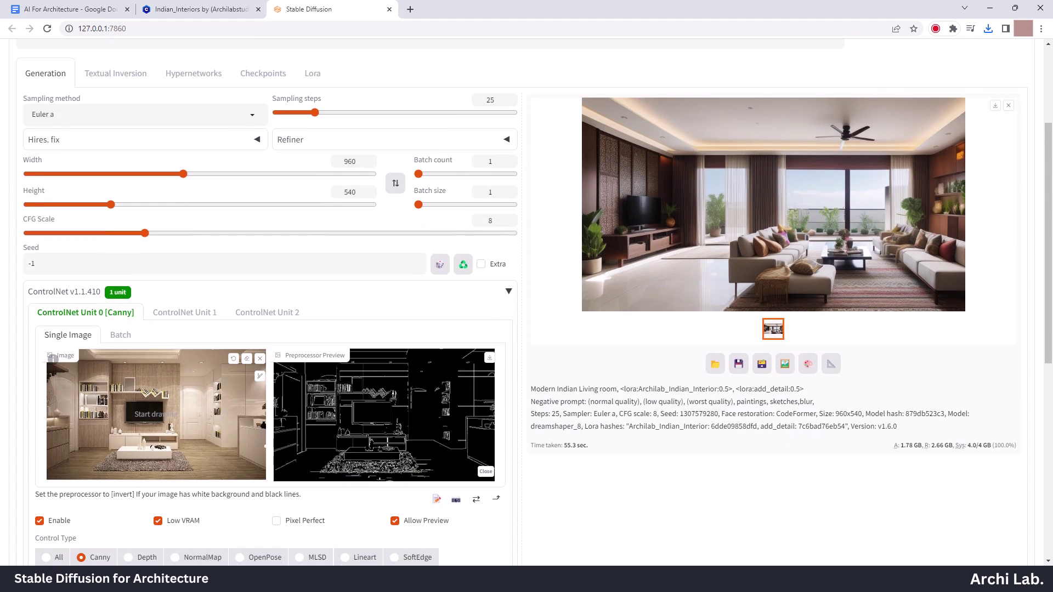
{"action": "scroll", "coordinate": [350, 445], "scroll_direction": "up", "scroll_amount": 3}
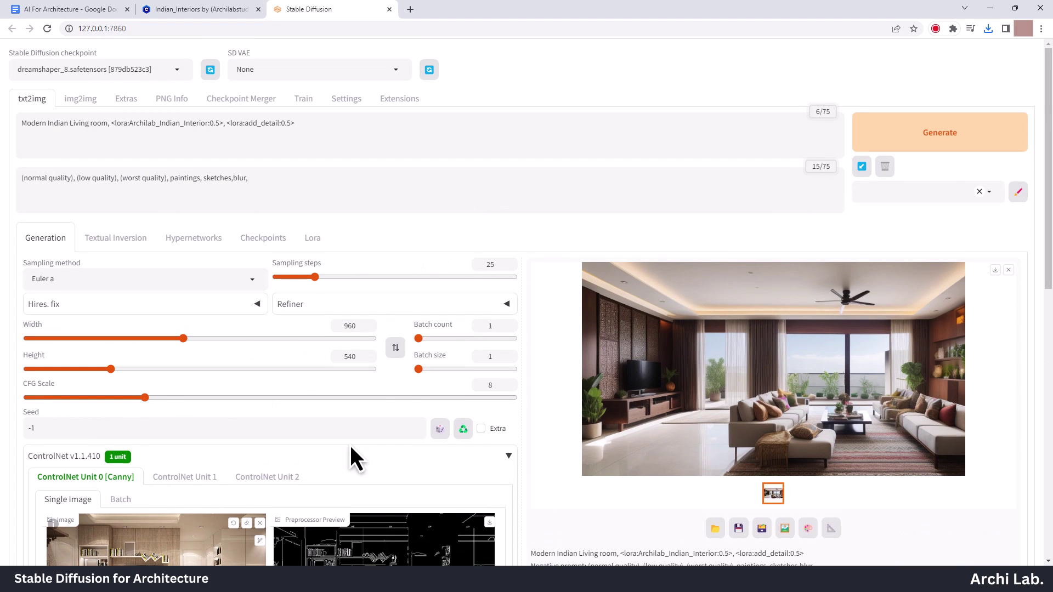
Generate a Canny-guided living room render and view it full size.
{"action": "left_click", "coordinate": [952, 140]}
{"action": "scroll", "coordinate": [916, 405], "scroll_direction": "down", "scroll_amount": 1}
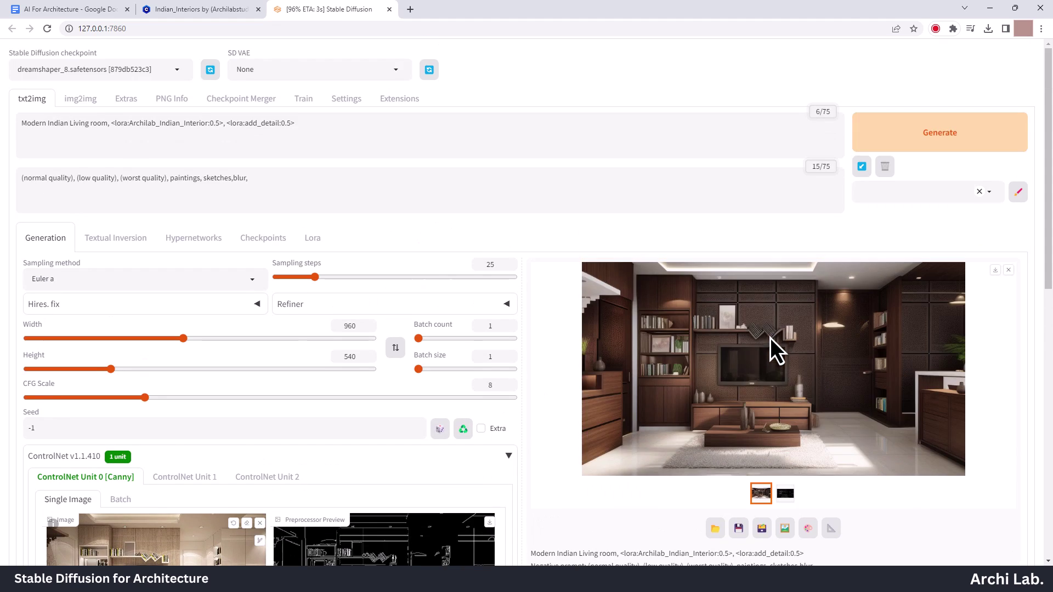
{"action": "left_click", "coordinate": [769, 338]}
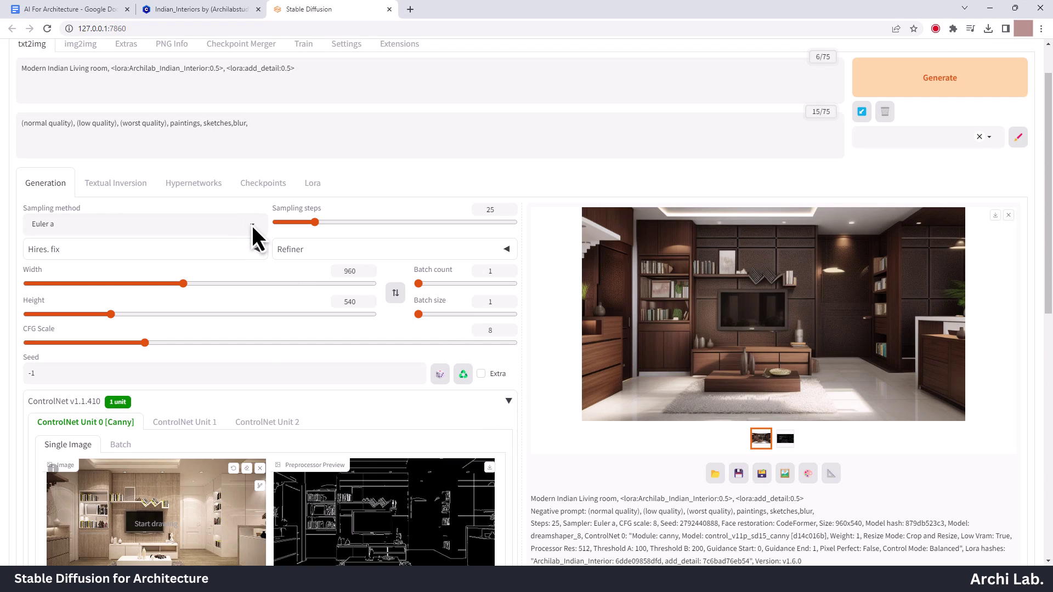
Re-render with the DPM++ SDE Karras sampler and inspect the result full size.
{"action": "left_click", "coordinate": [252, 225]}
{"action": "scroll", "coordinate": [67, 262], "scroll_direction": "up", "scroll_amount": 1}
{"action": "left_click", "coordinate": [67, 256]}
{"action": "left_click", "coordinate": [938, 80]}
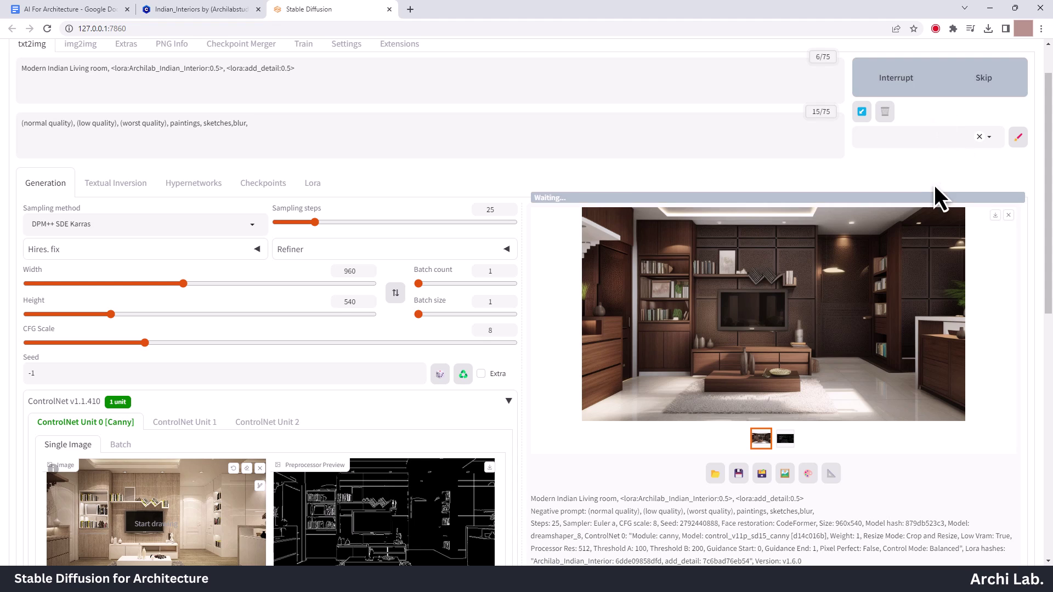
{"action": "scroll", "coordinate": [720, 397], "scroll_direction": "up", "scroll_amount": 1}
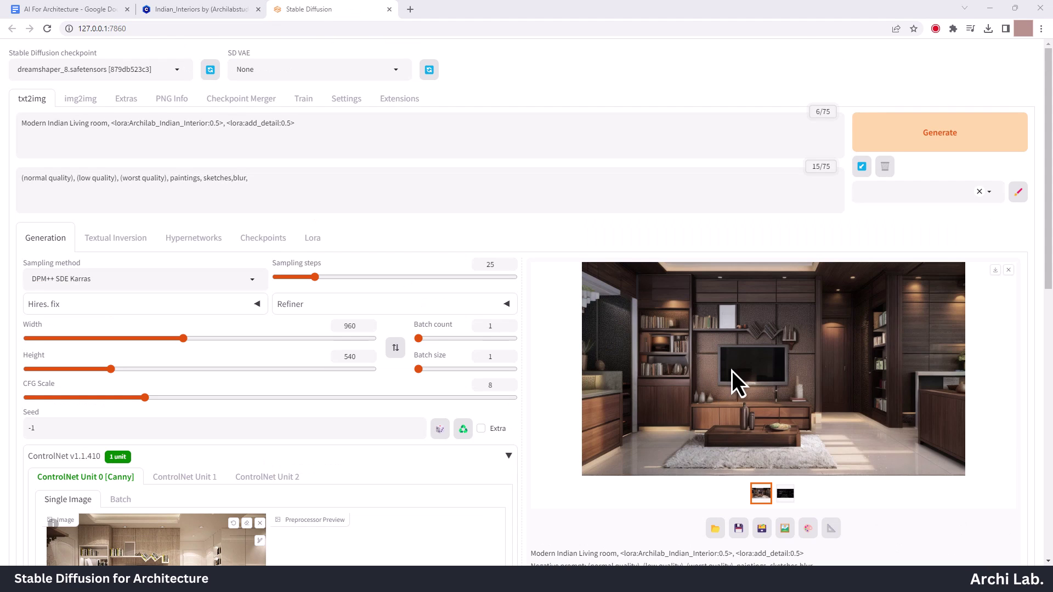
{"action": "left_click", "coordinate": [738, 386]}
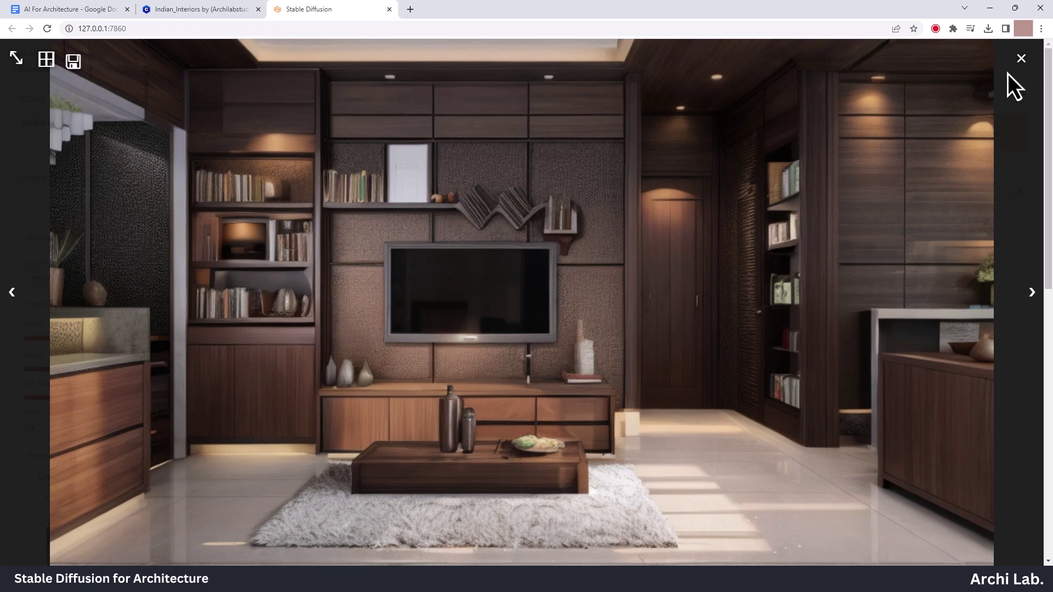
{"action": "left_click", "coordinate": [1020, 58]}
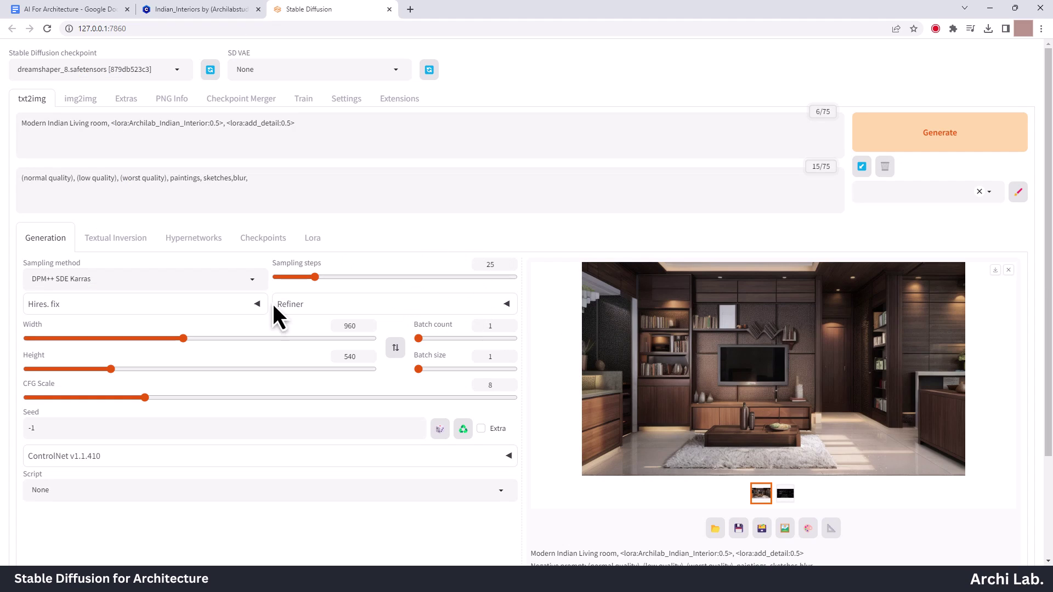
Switch the sampler to Euler, render the living room with carved screen and twin sofas, and view it.
{"action": "left_click", "coordinate": [252, 280]}
{"action": "scroll", "coordinate": [77, 299], "scroll_direction": "up", "scroll_amount": 1}
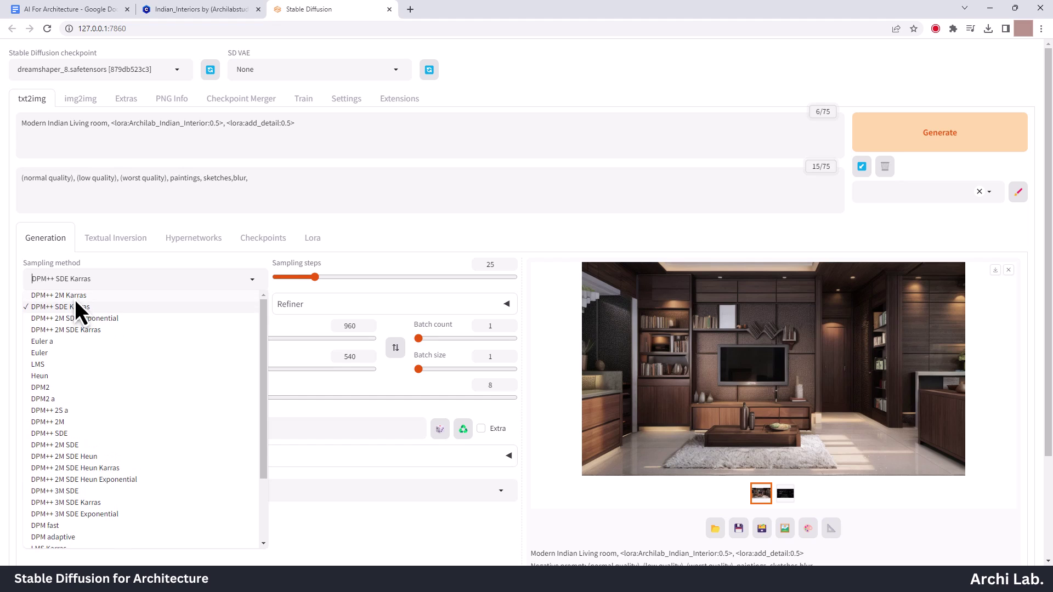
{"action": "left_click", "coordinate": [48, 354]}
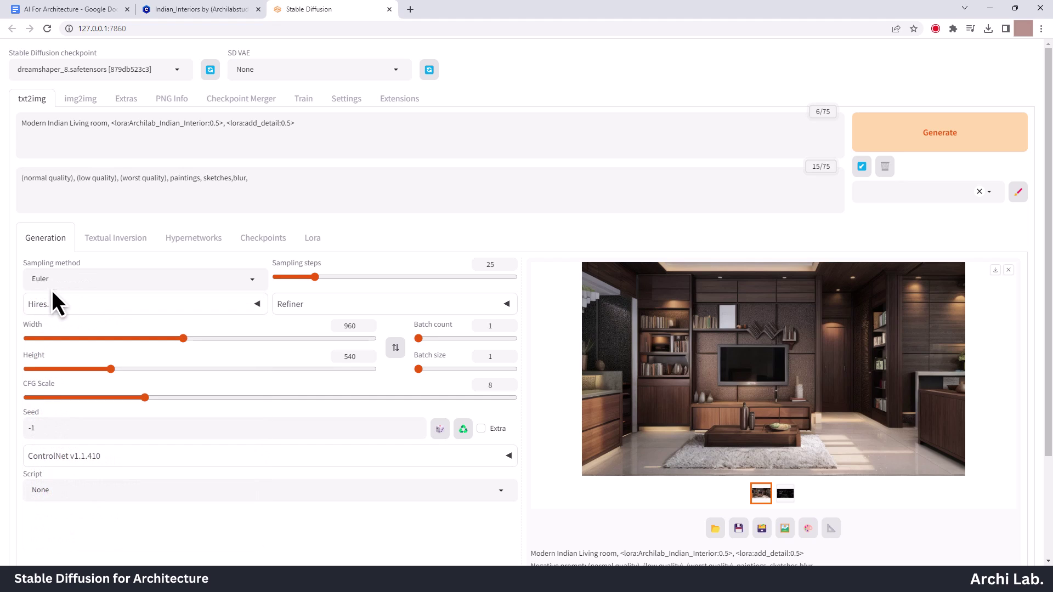
{"action": "left_click", "coordinate": [926, 136]}
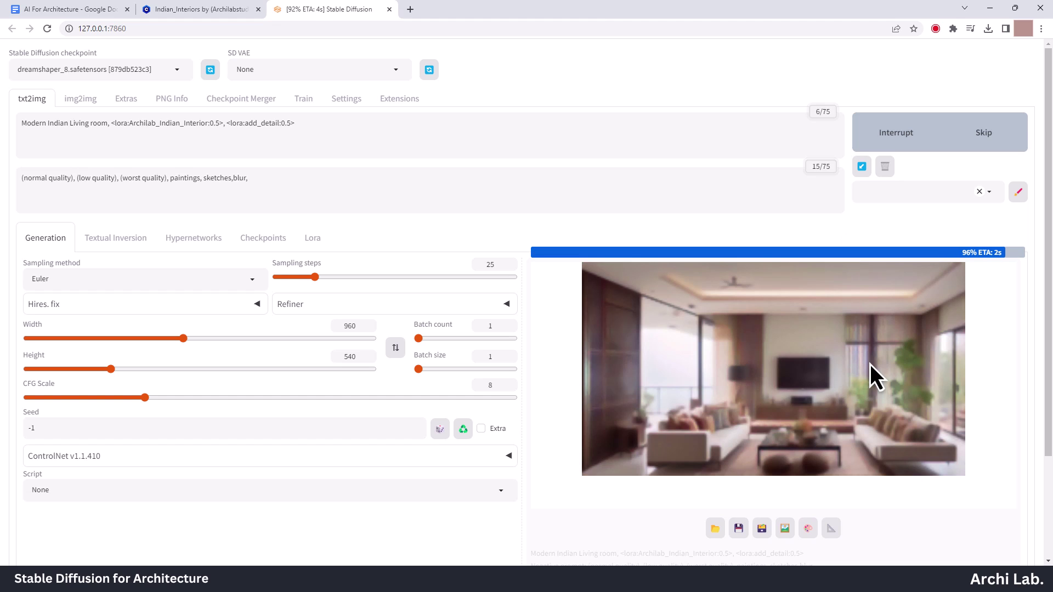
{"action": "left_click", "coordinate": [817, 381]}
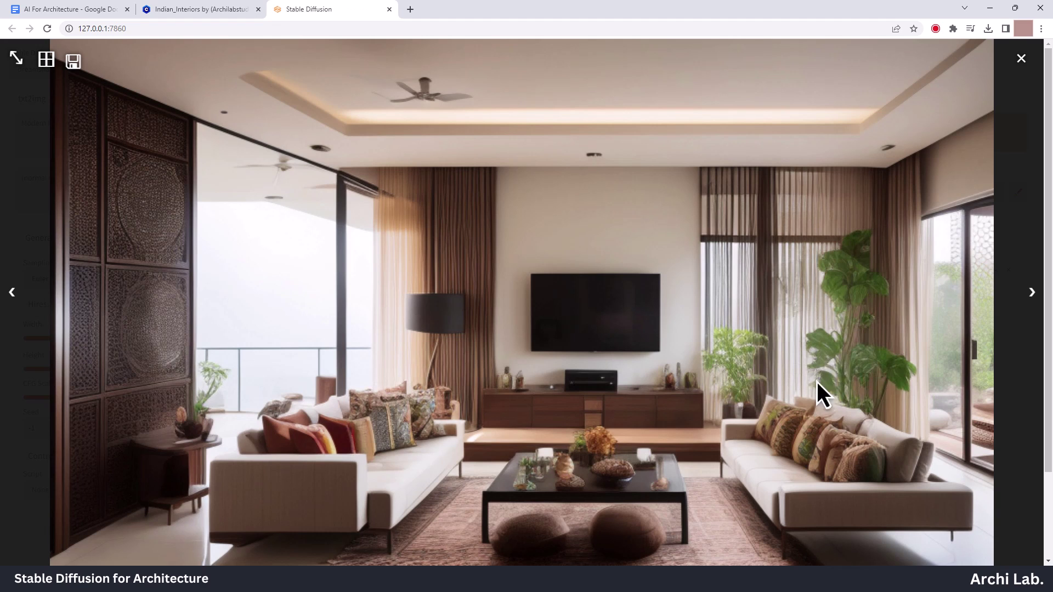